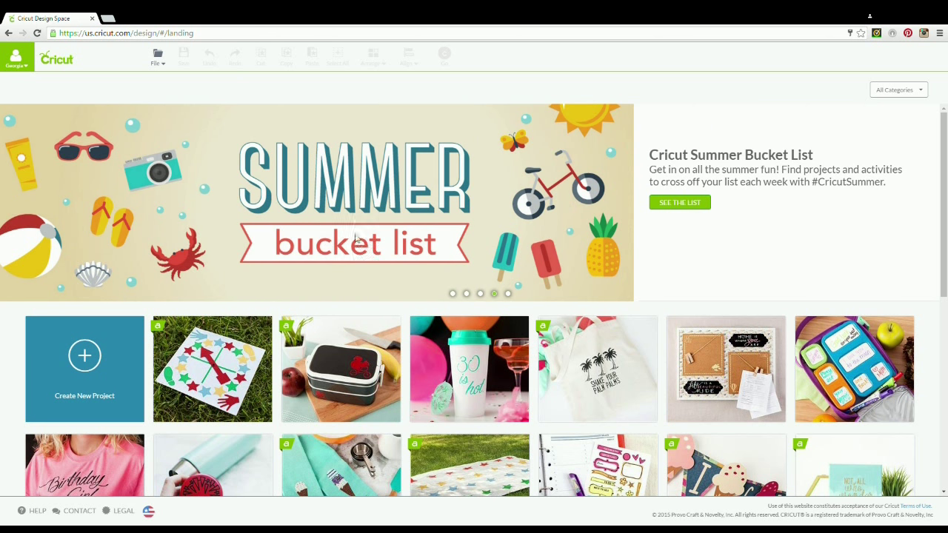
Open the saved project "double flip card base" and leave nothing selected on the canvas.
left_click(165, 66)
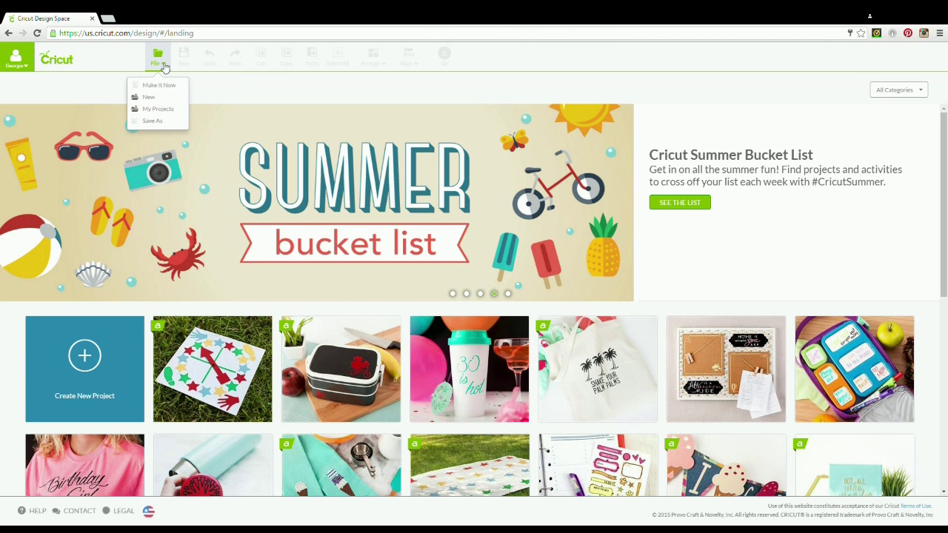
left_click(150, 111)
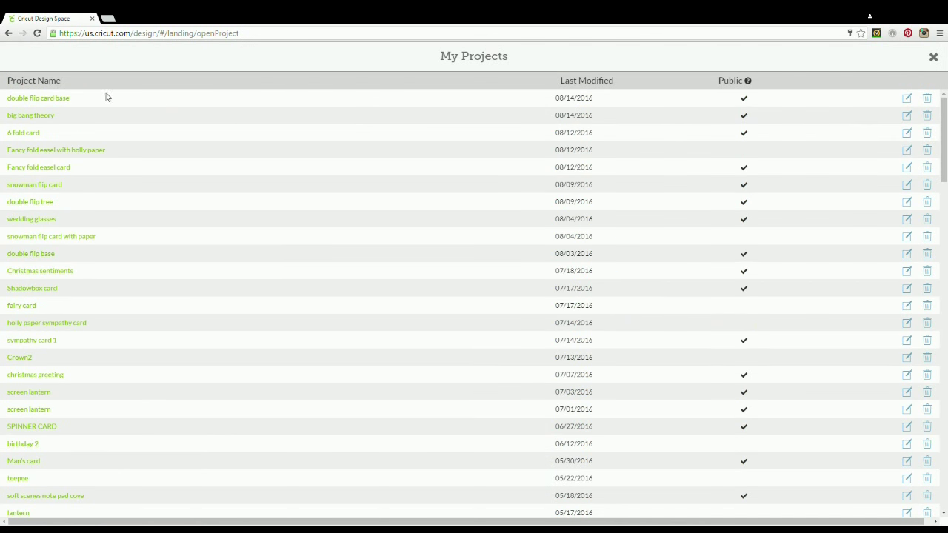
left_click(37, 99)
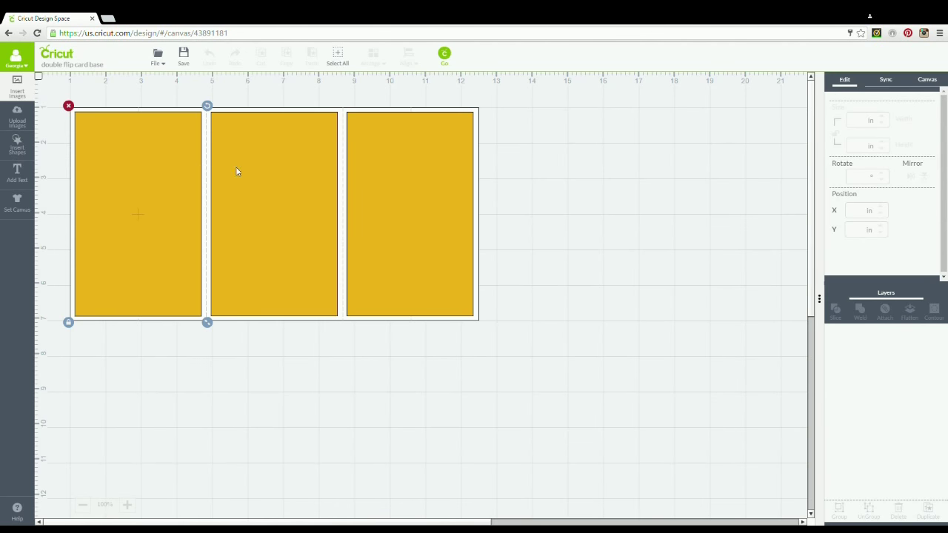
left_click(670, 172)
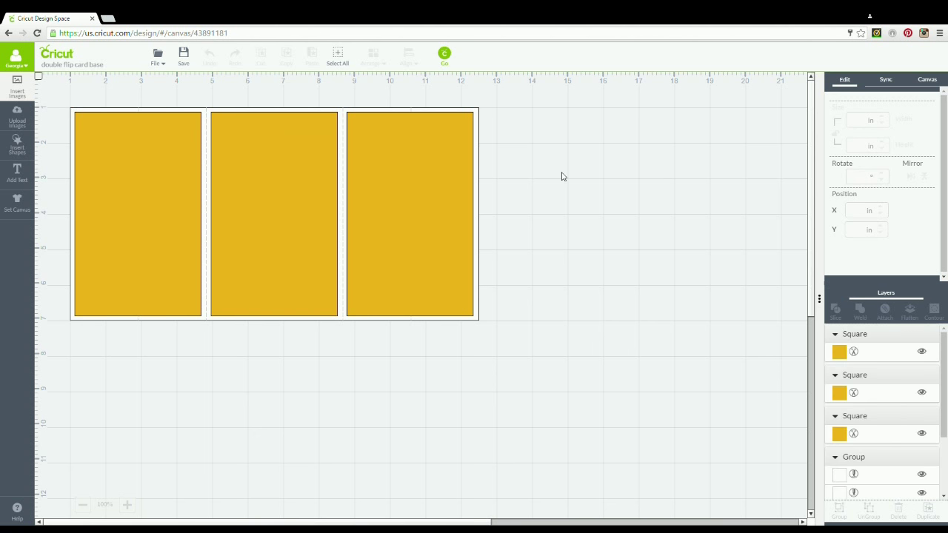
Search the image library for "christmas tree", filter to Free images, and insert the plain teal tree.
left_click(22, 91)
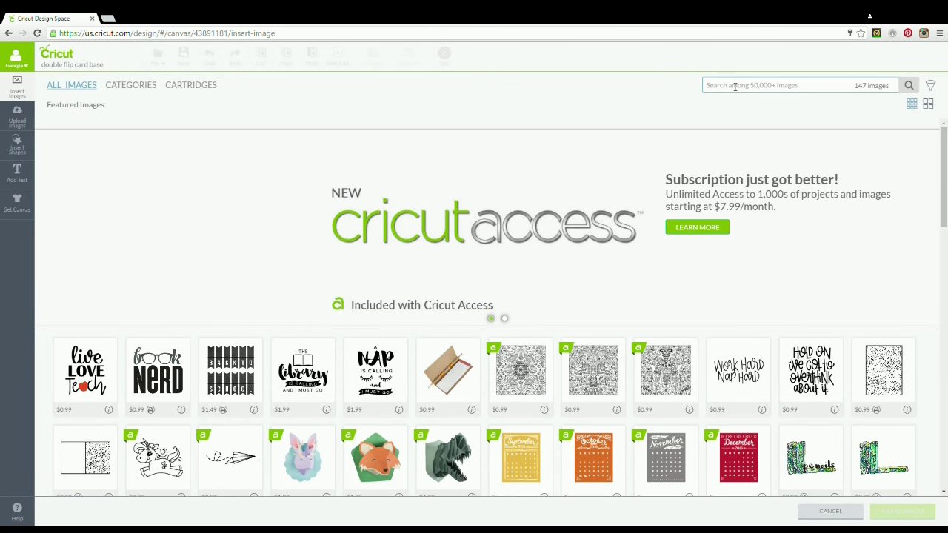
type("christmas tree")
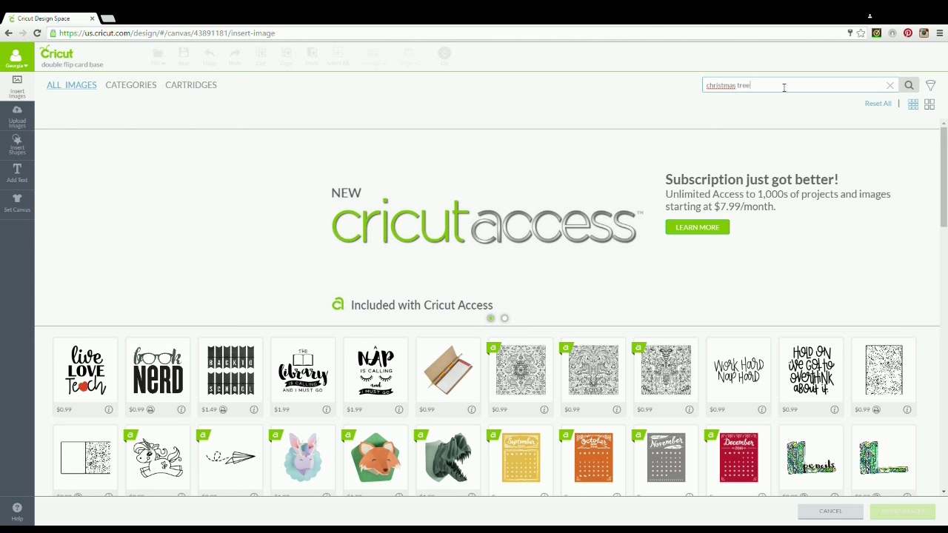
left_click(932, 87)
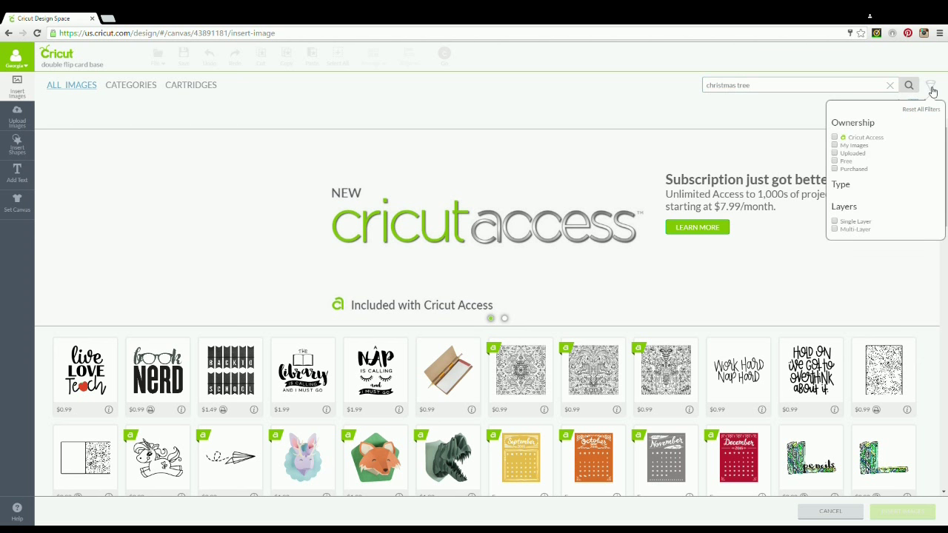
left_click(835, 163)
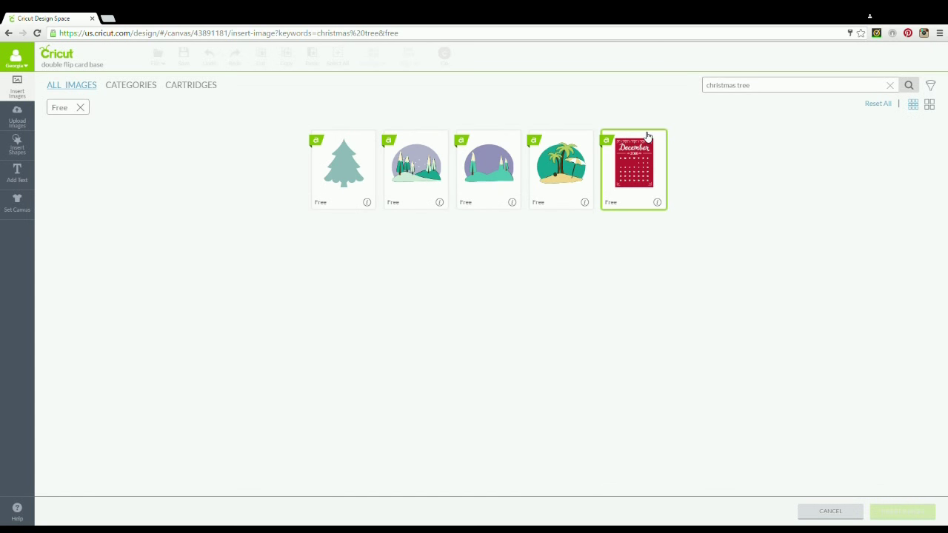
left_click(347, 161)
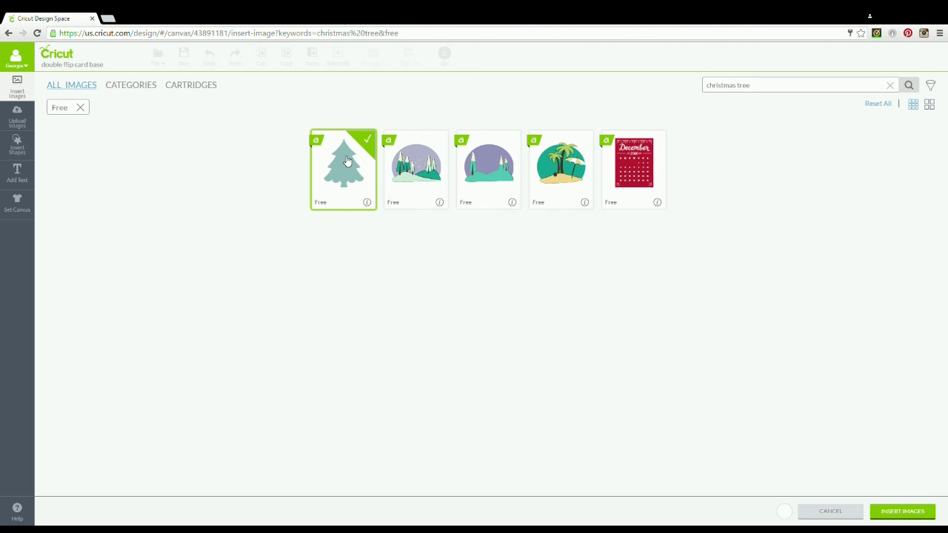
left_click(896, 513)
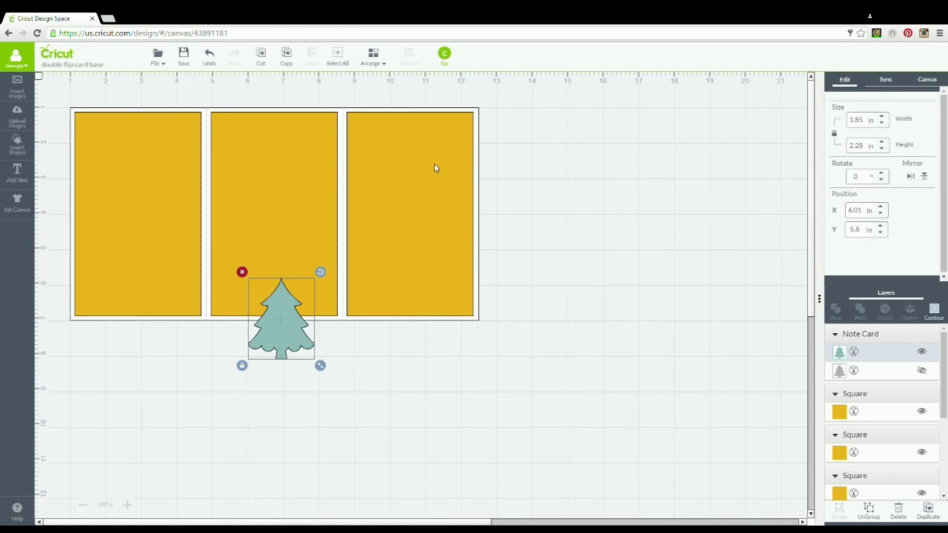
Move the three gold rectangles off the card base to the empty canvas area on its right.
left_click_drag(397, 170, 666, 170)
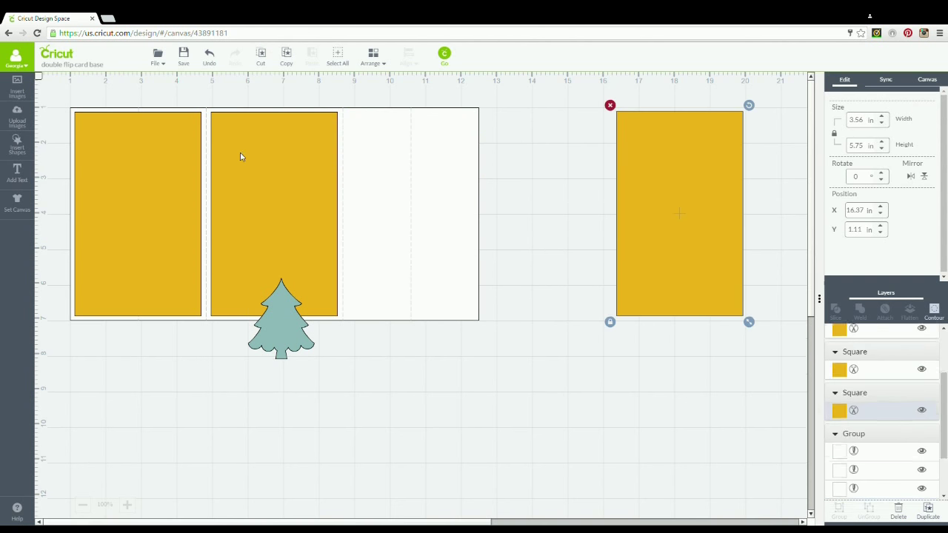
left_click_drag(249, 165, 669, 214)
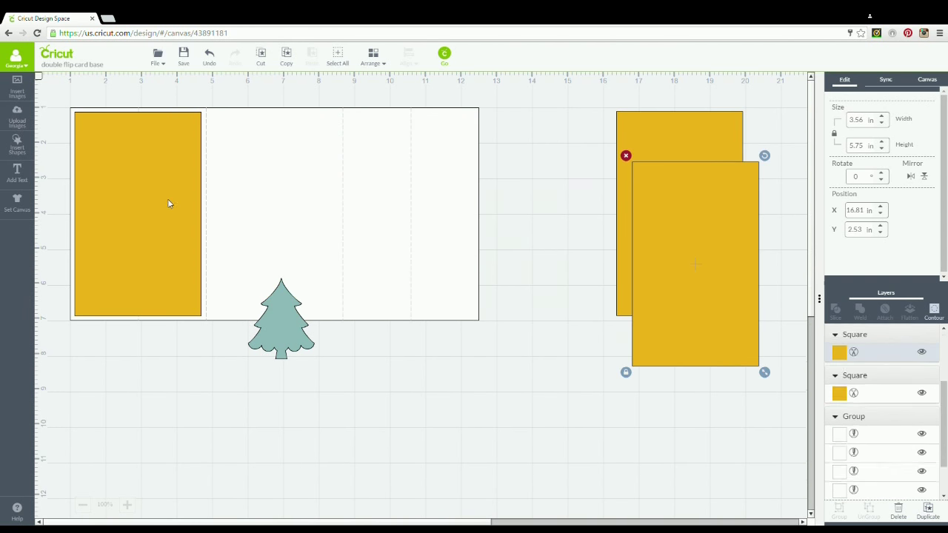
left_click_drag(167, 199, 730, 282)
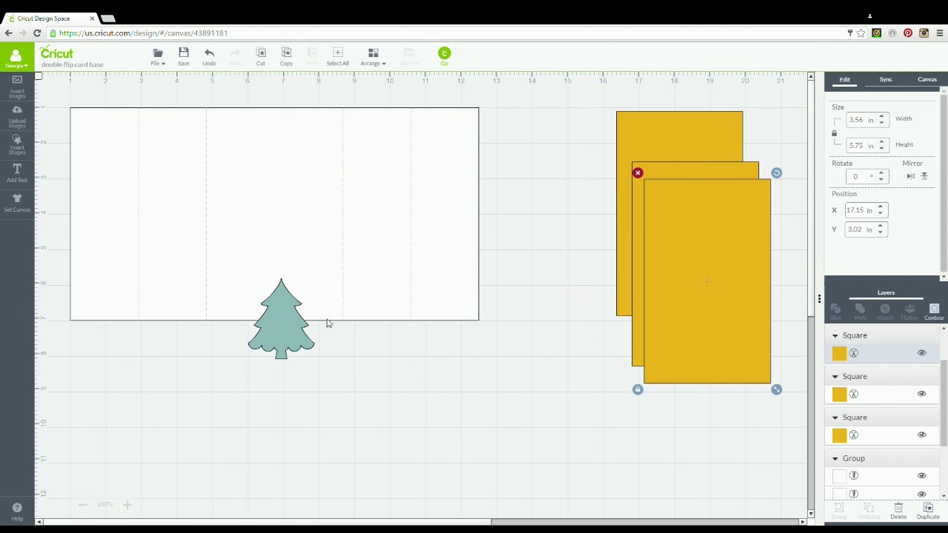
Show the tree's hidden backing layer, enlarge the tree to about 2.59 × 3.16 in, and centre it on the card's rightmost fold line.
left_click_drag(292, 345, 458, 367)
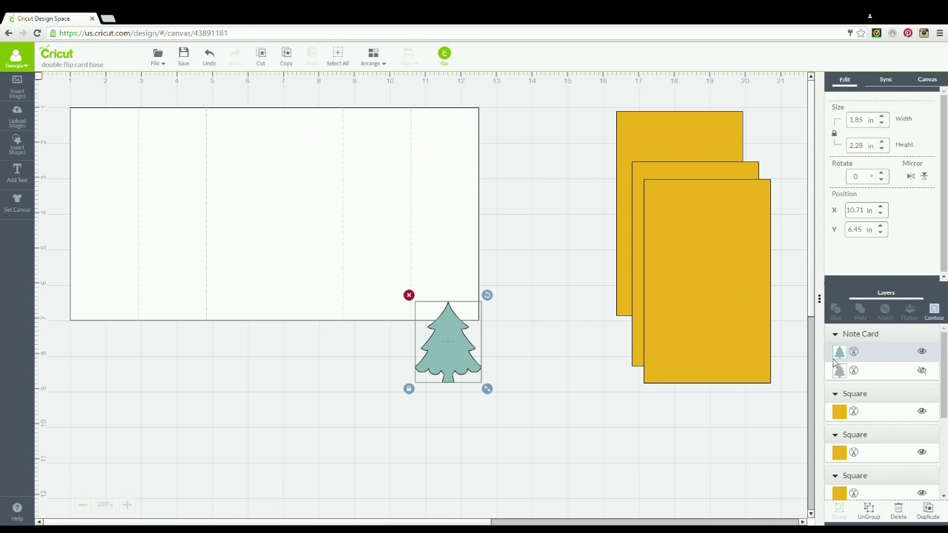
left_click(922, 371)
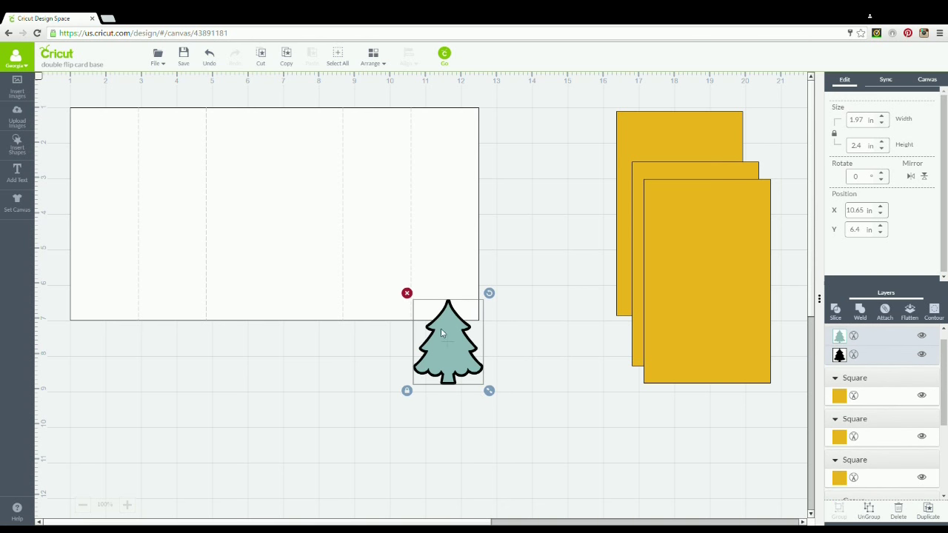
left_click_drag(453, 359, 417, 202)
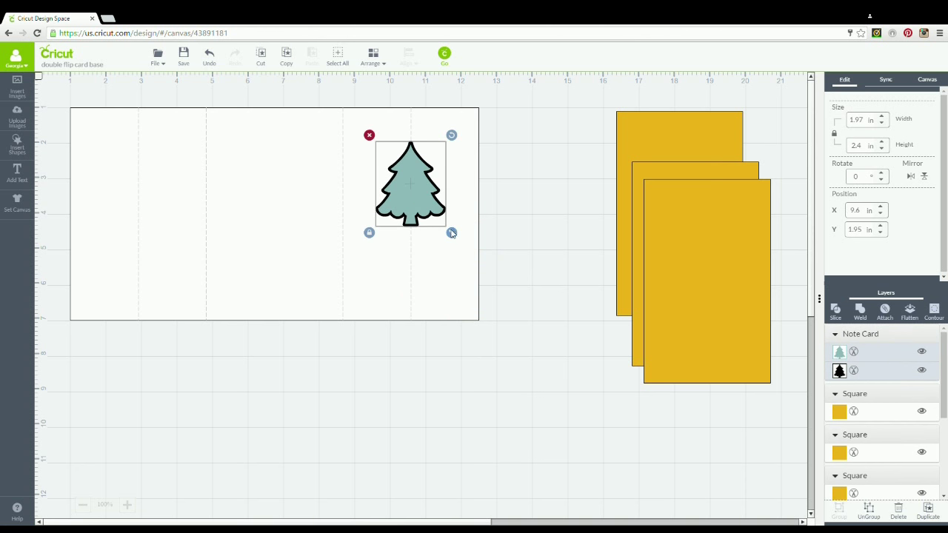
left_click_drag(458, 246, 480, 265)
left_click_drag(422, 243, 405, 252)
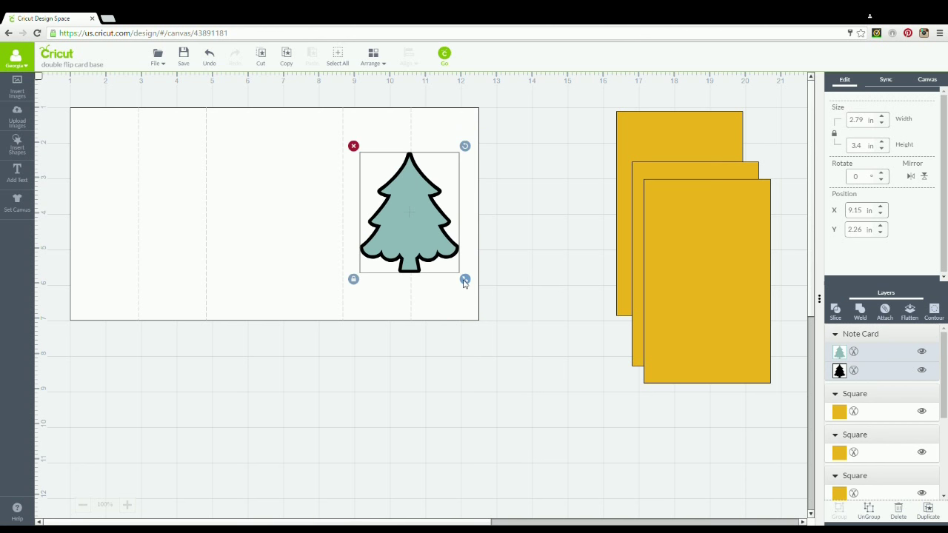
left_click_drag(459, 272, 458, 271)
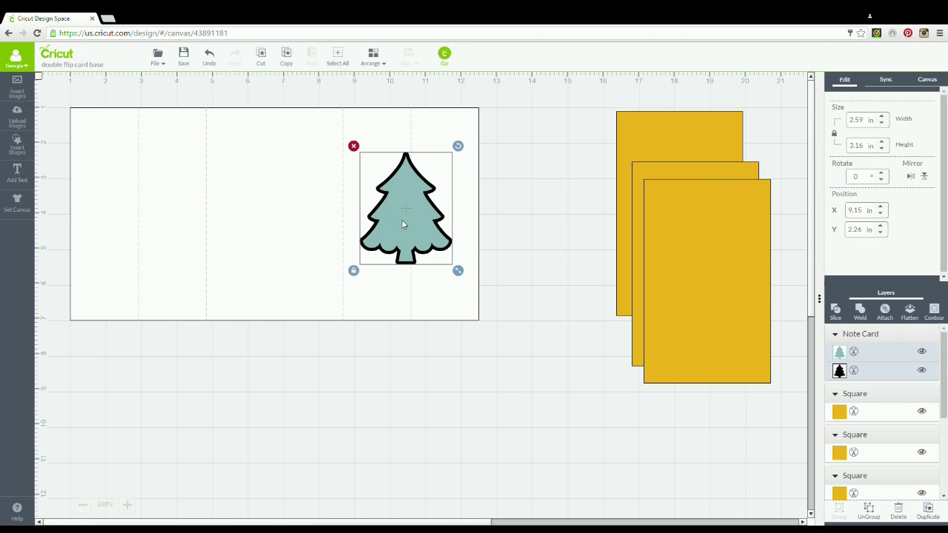
left_click_drag(402, 223, 408, 220)
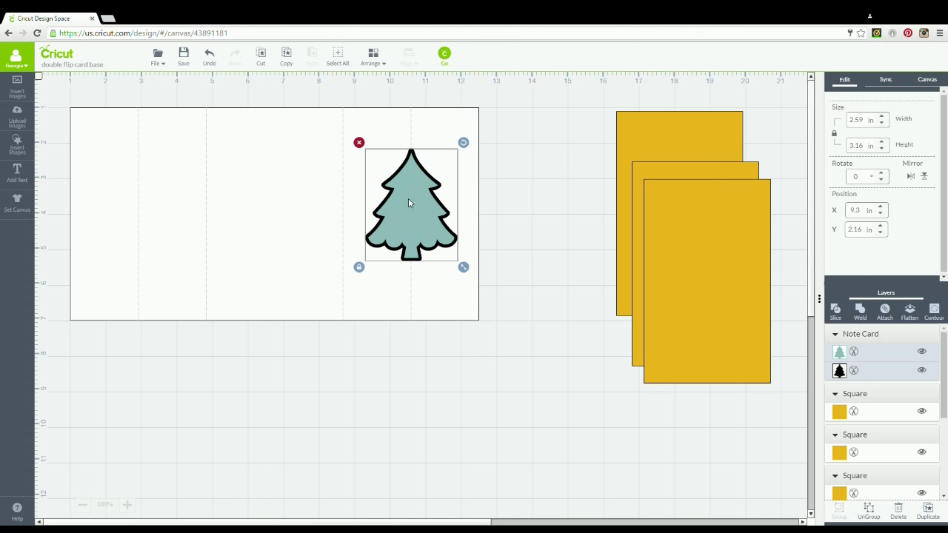
Move the tree below the card base and duplicate it three times.
left_click_drag(408, 203, 383, 384)
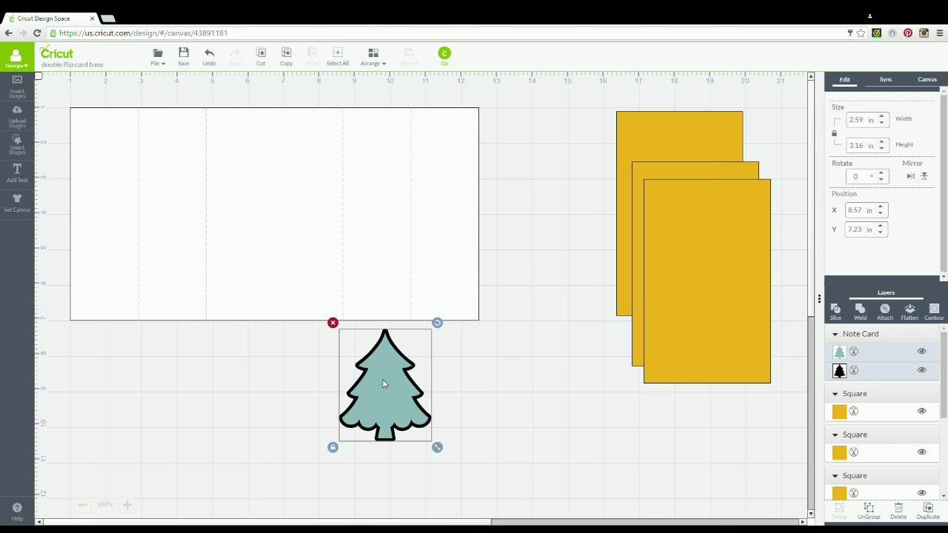
left_click(927, 511)
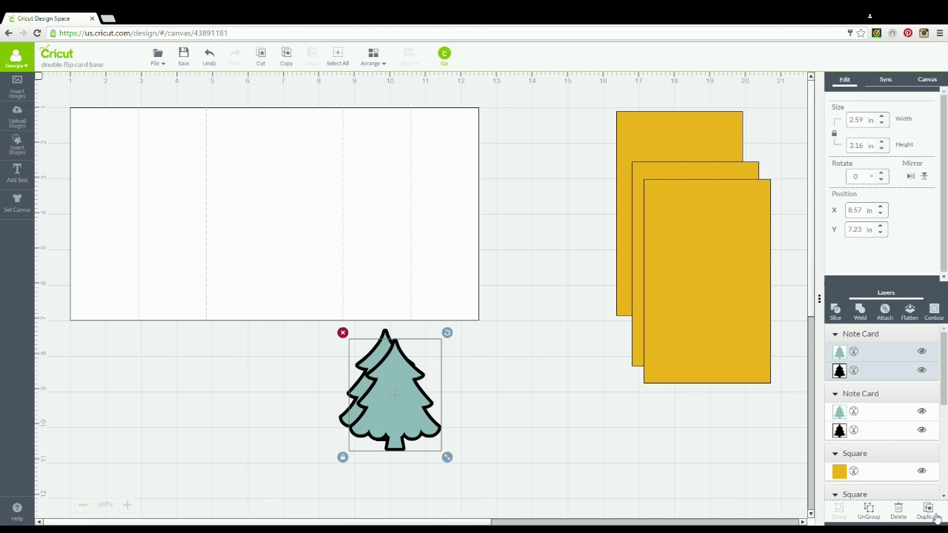
left_click(927, 511)
left_click(935, 518)
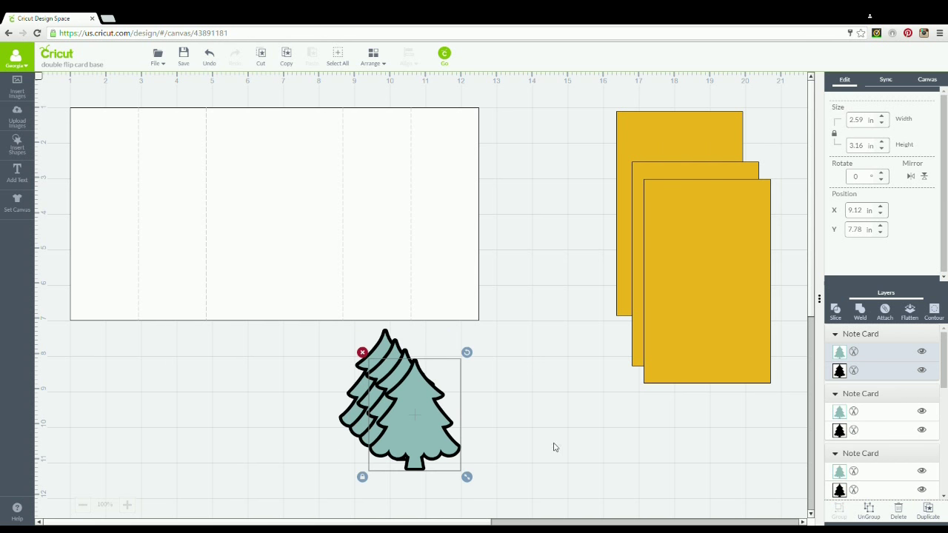
Move the spare trees aside next to the gold rectangles, leaving a single tree below the card's right end.
left_click_drag(431, 426, 740, 412)
left_click_drag(416, 419, 742, 396)
left_click_drag(388, 395, 473, 408)
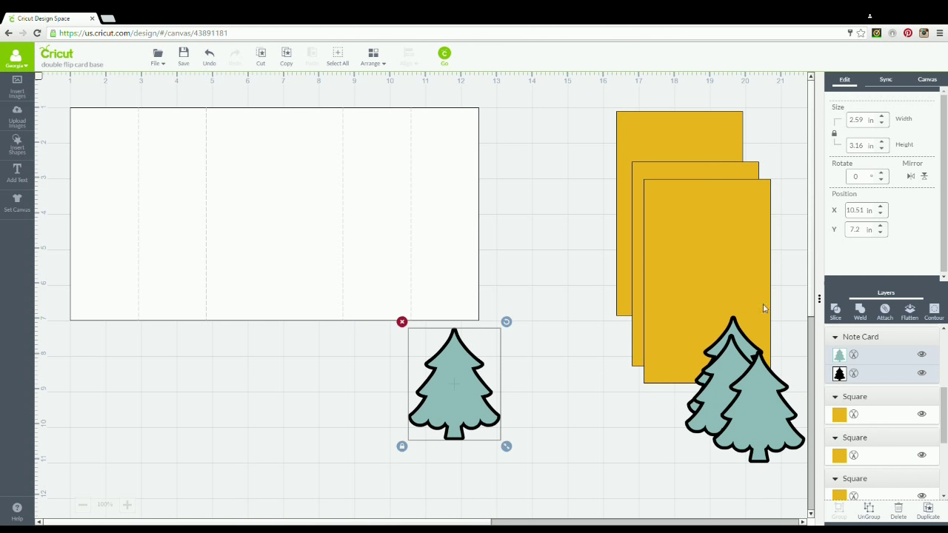
Slice the single tree's two layers and delete the solid pieces, keeping only the black tree outline.
left_click(835, 313)
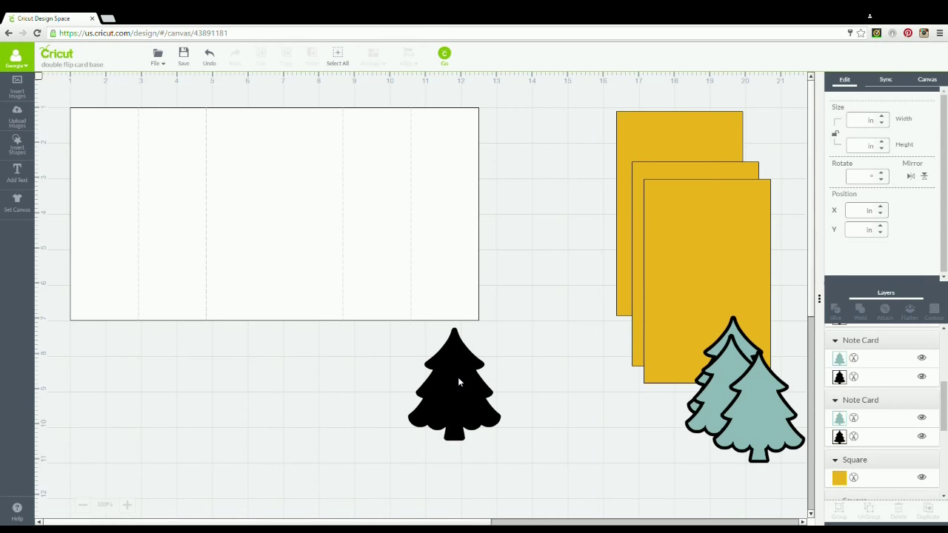
left_click_drag(458, 376, 560, 405)
key("Delete")
left_click_drag(441, 389, 527, 424)
key("Delete")
Duplicate the black tree outline and place the copy below the left part of the card base.
left_click_drag(453, 382, 498, 378)
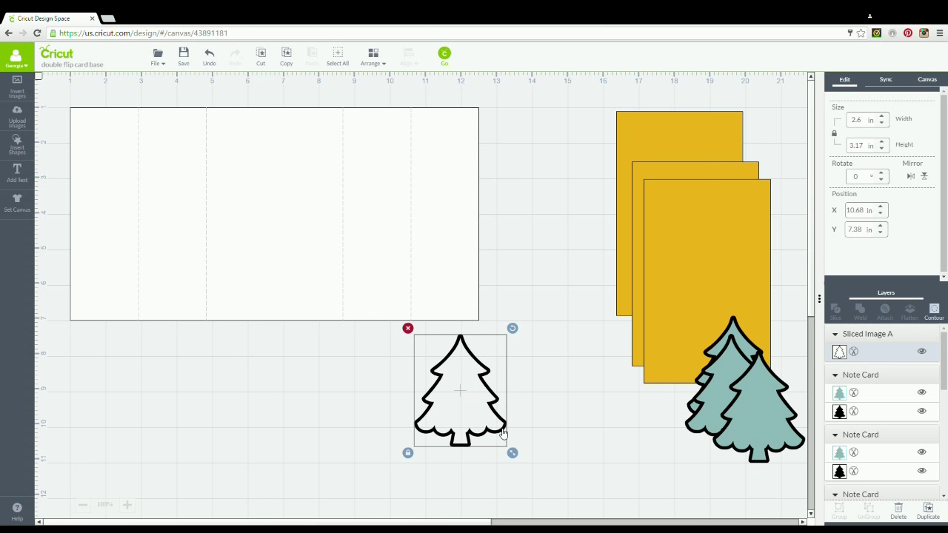
left_click(927, 510)
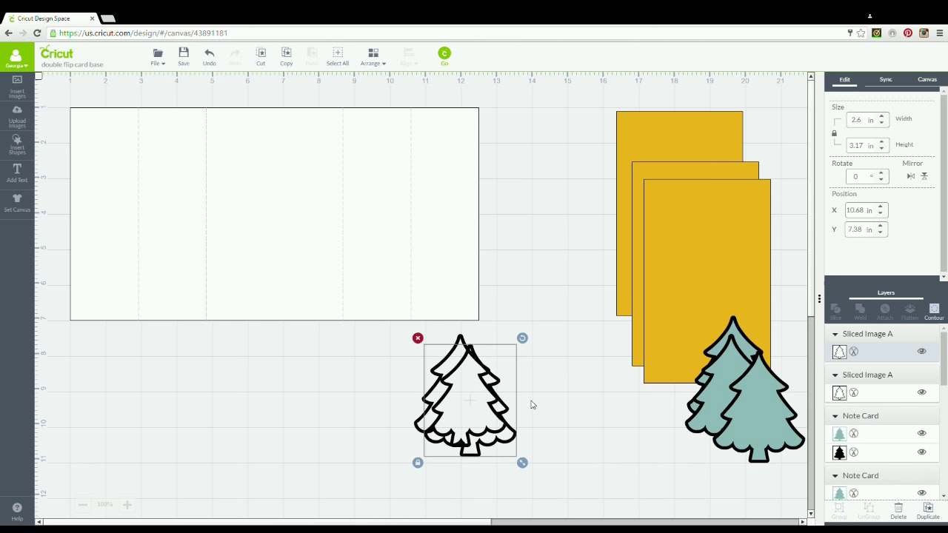
left_click_drag(492, 413, 263, 395)
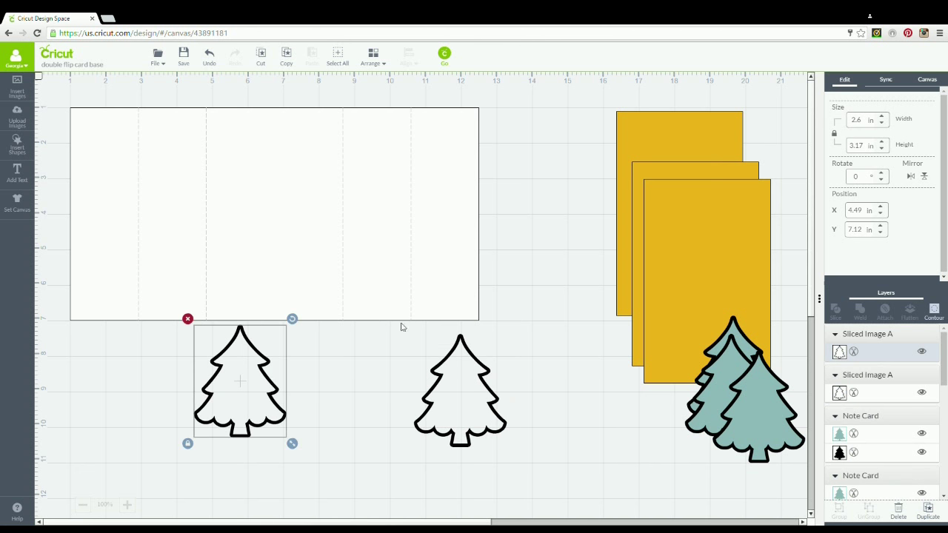
Centre one tree outline on the card's rightmost fold line and the other on the leftmost fold line, at the same height.
left_click_drag(489, 383, 527, 371)
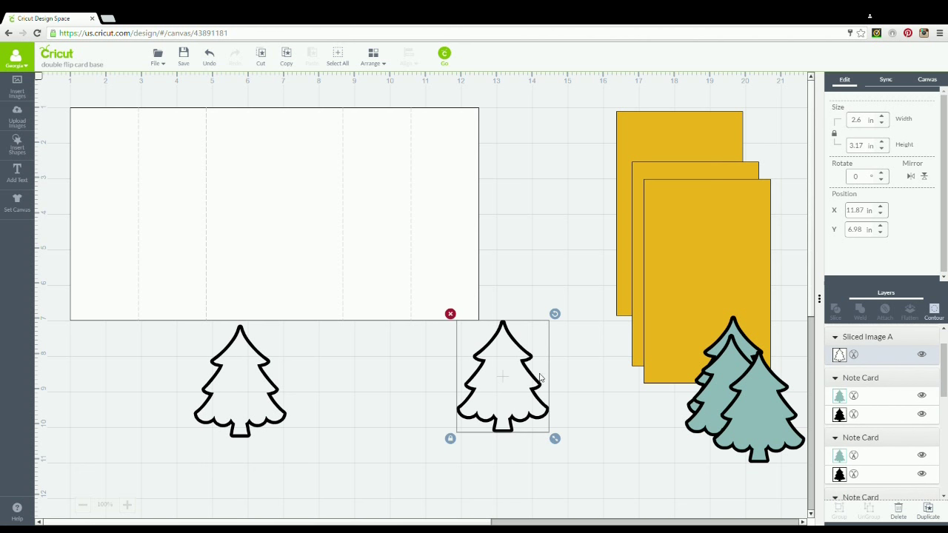
left_click_drag(538, 388, 447, 214)
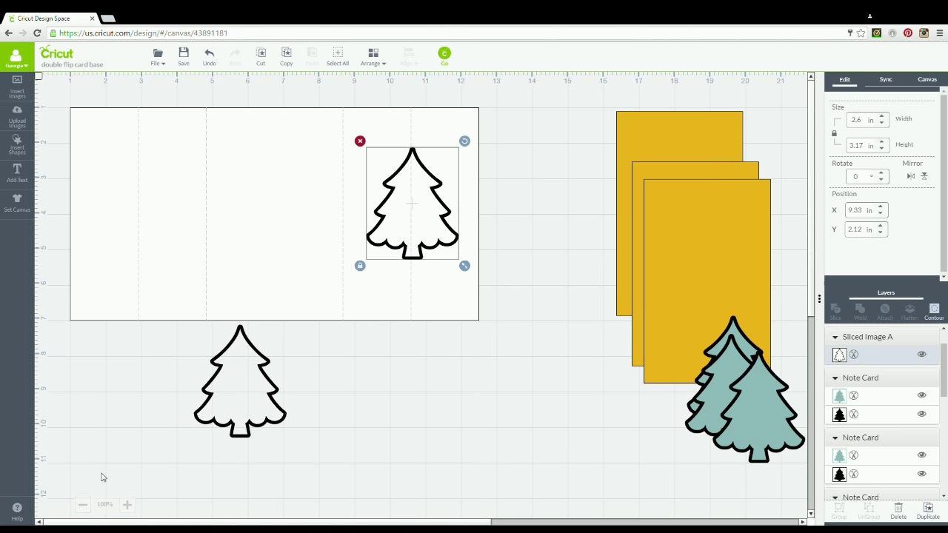
left_click(127, 504)
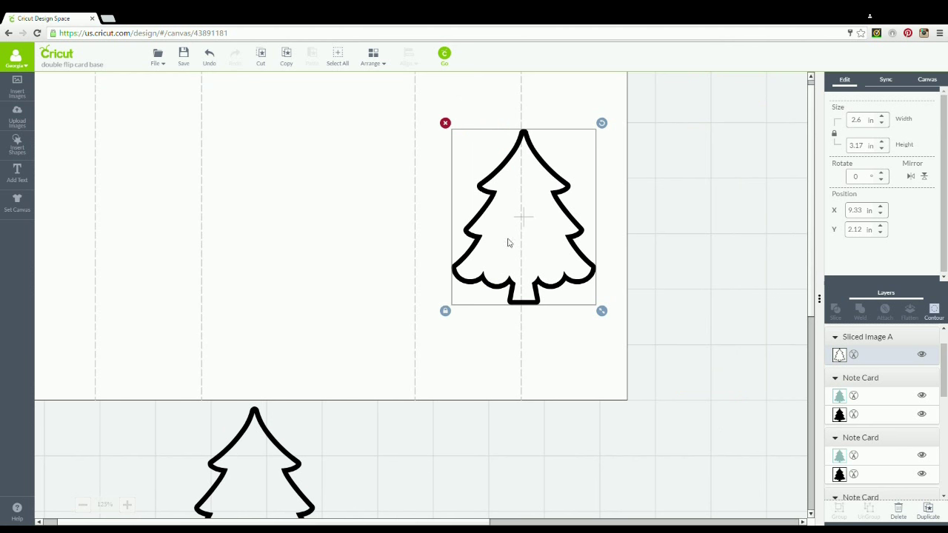
left_click_drag(568, 217, 564, 217)
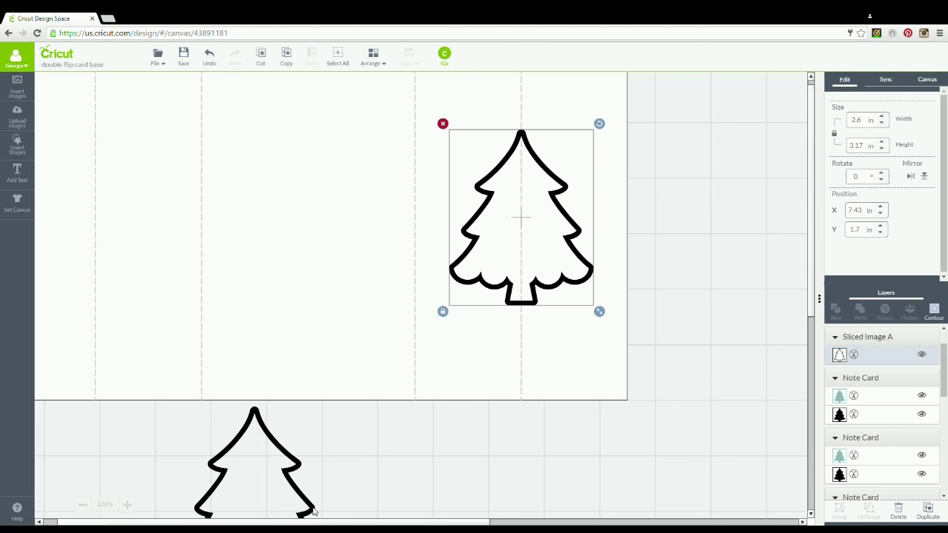
left_click_drag(311, 509, 151, 231)
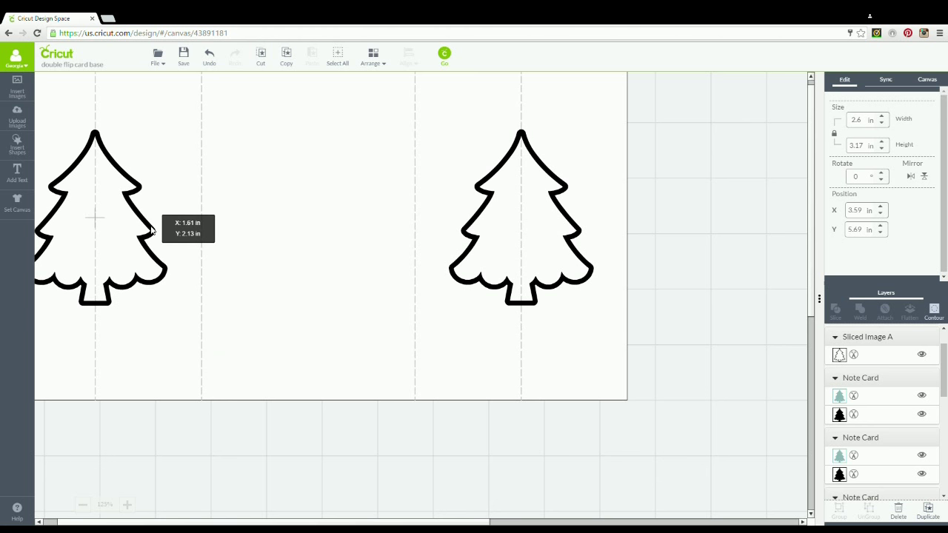
left_click_drag(151, 231, 151, 231)
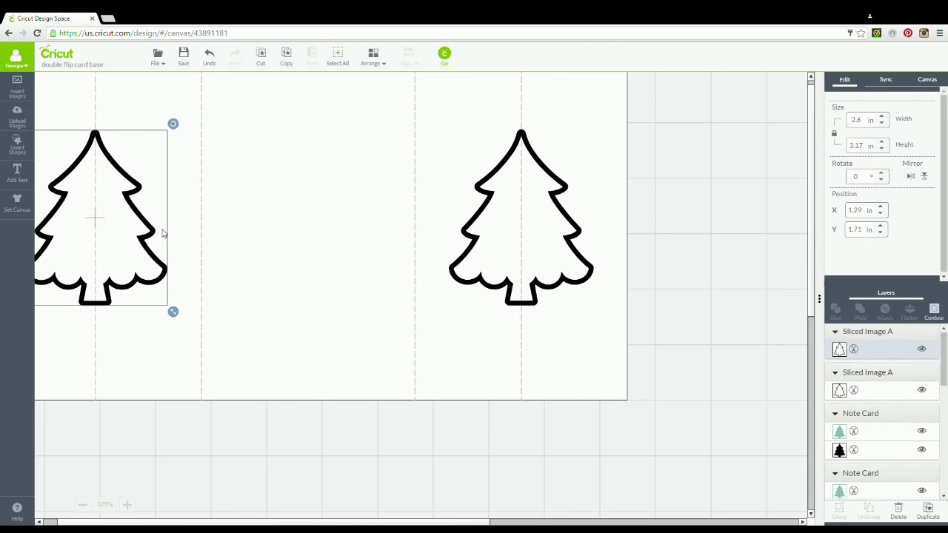
Align the two tree outlines with each other using Center Vertically.
left_click(83, 505)
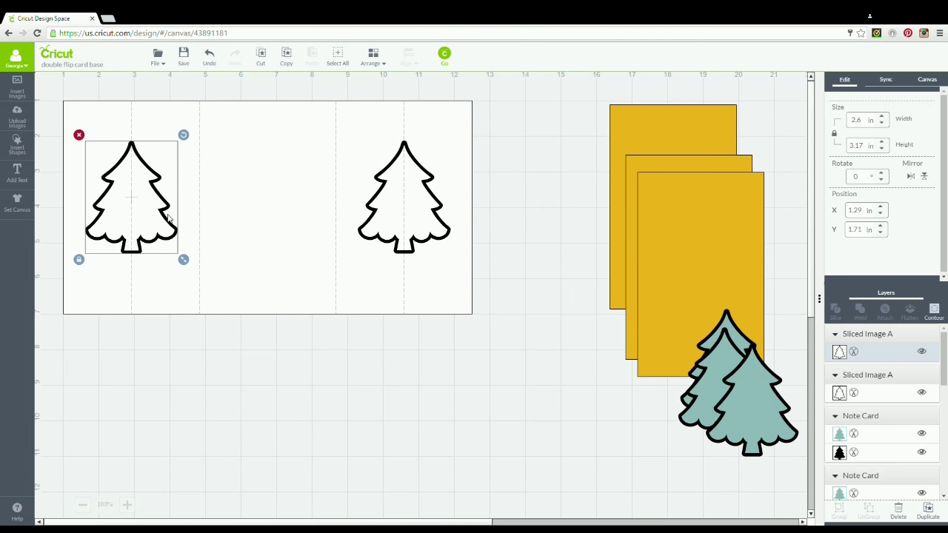
left_click(435, 182, "shift")
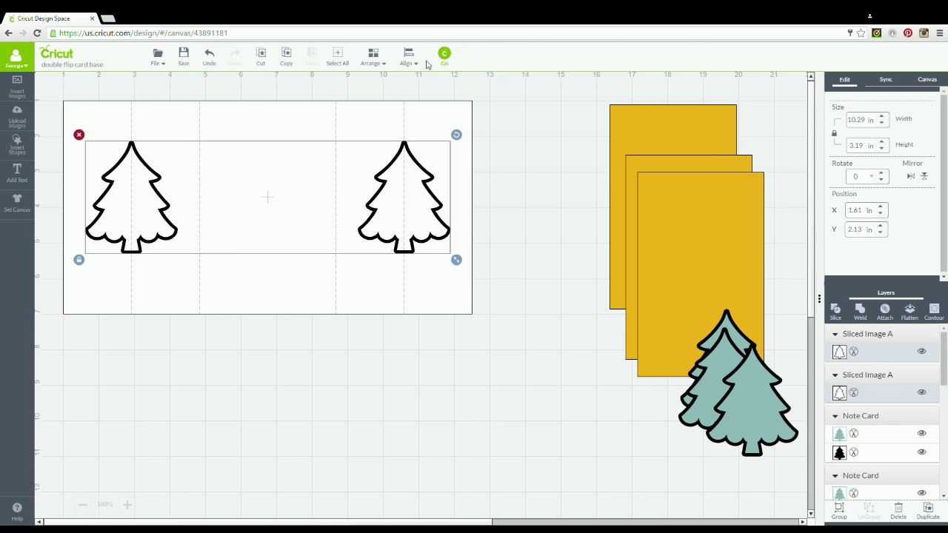
left_click(412, 63)
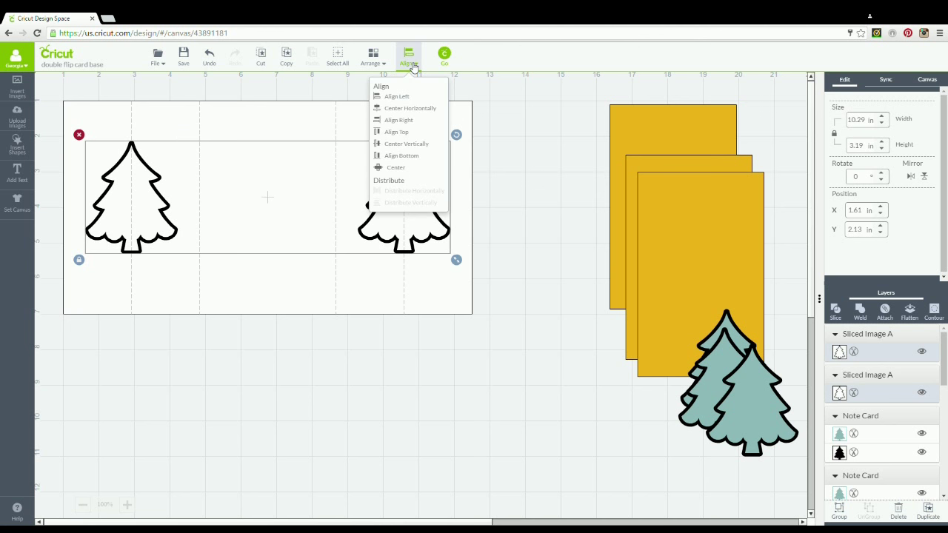
left_click(404, 149)
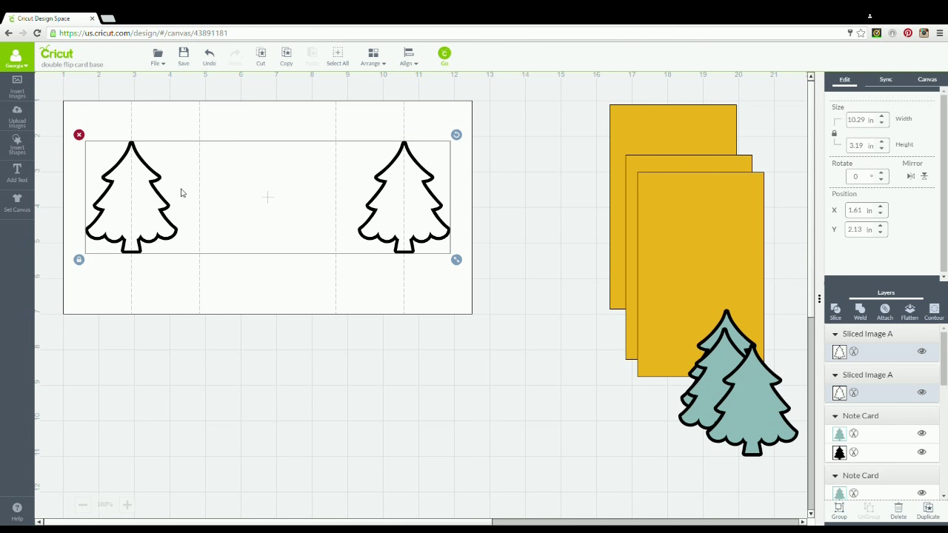
Nudge both tree outlines down together to about the middle of the card's height, at Y 2.4 in.
key("Down")
key("Down")
key("Down")
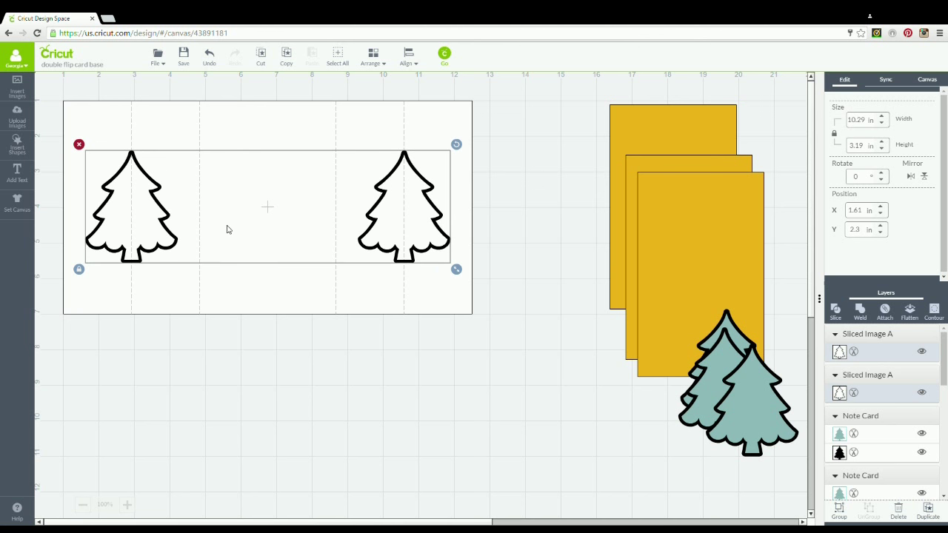
key("Down")
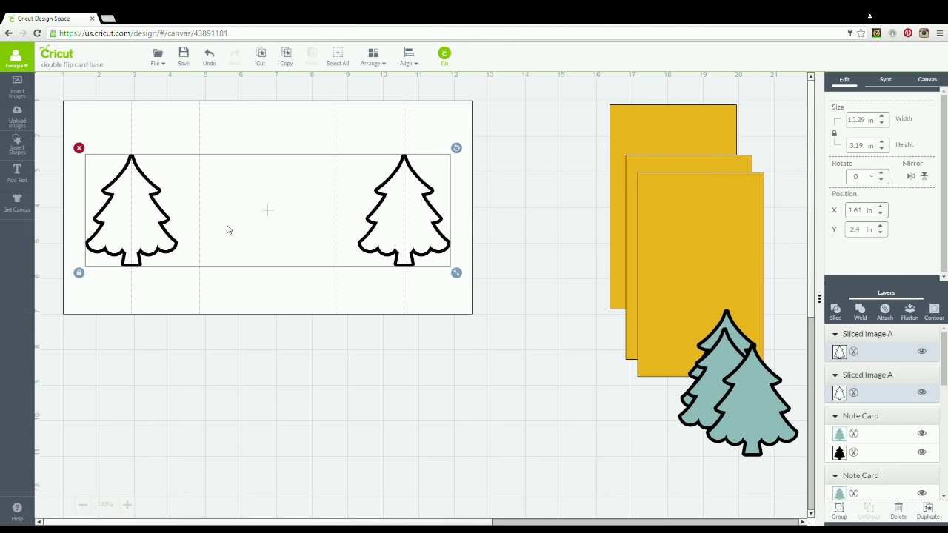
left_click(287, 342)
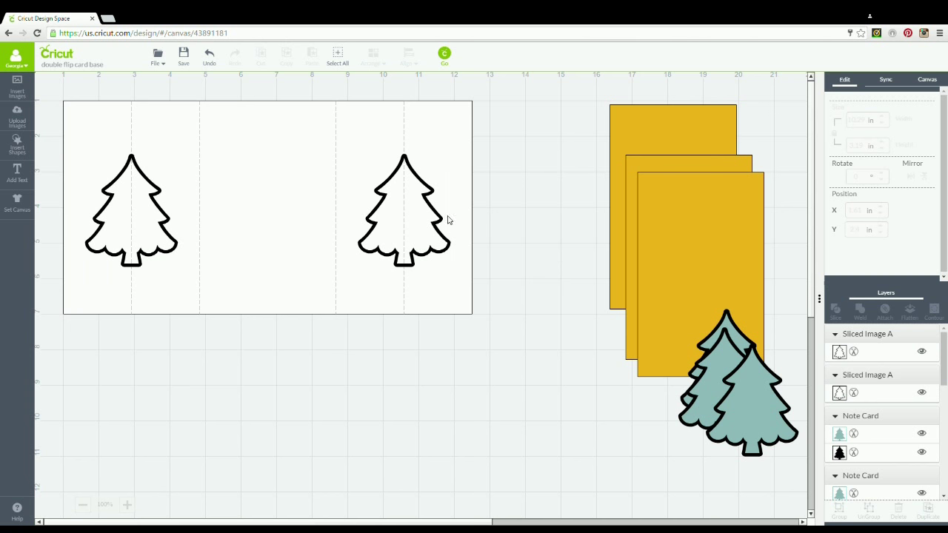
Slice the right tree outline out of the card base and delete the cut-out pieces.
left_click(409, 164)
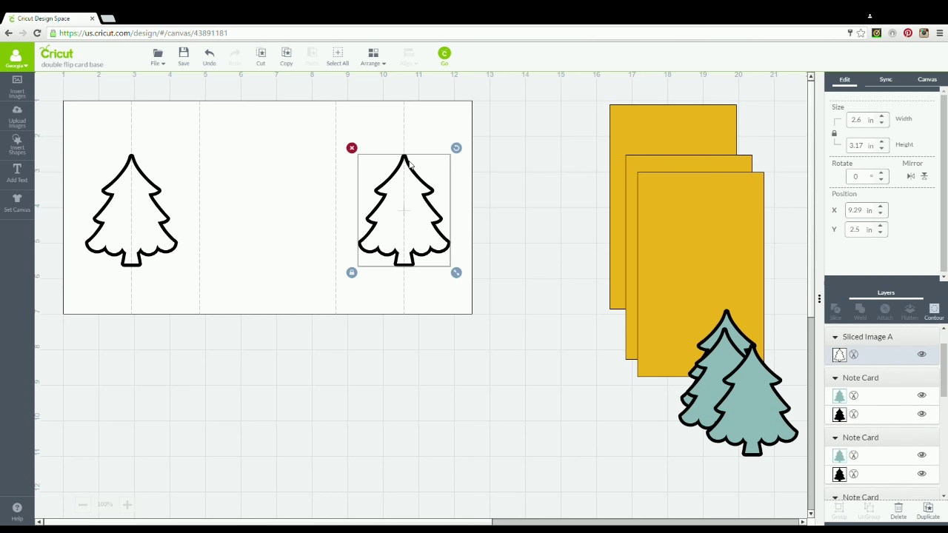
left_click(454, 113)
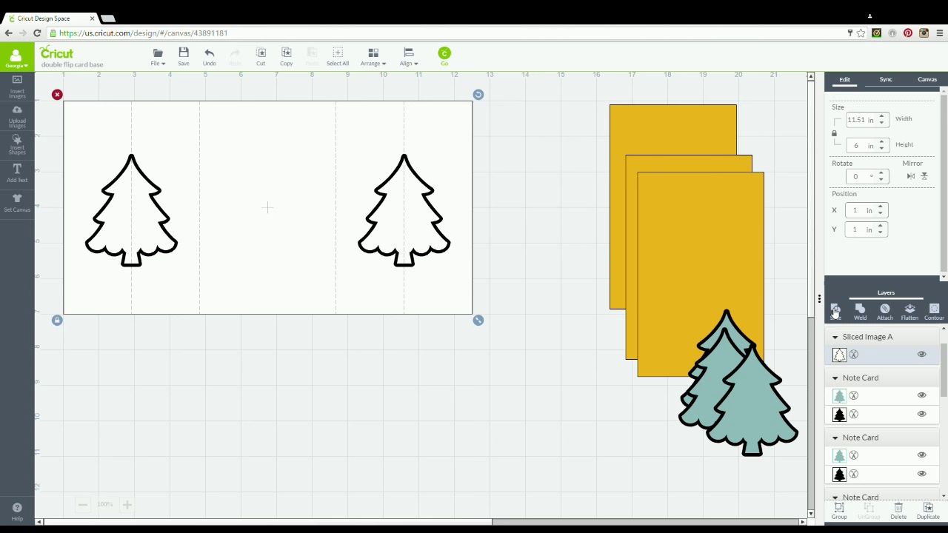
left_click(834, 311)
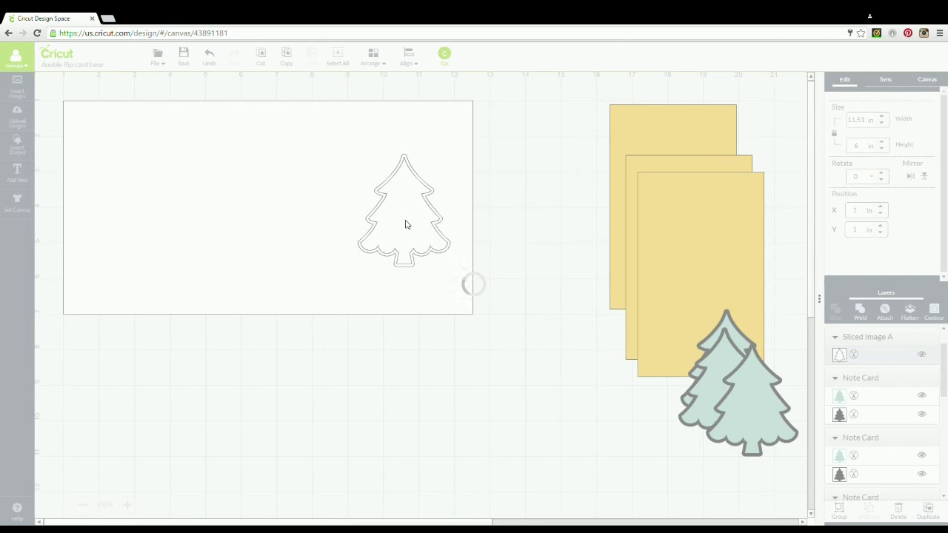
left_click_drag(405, 225, 529, 404)
key("Delete")
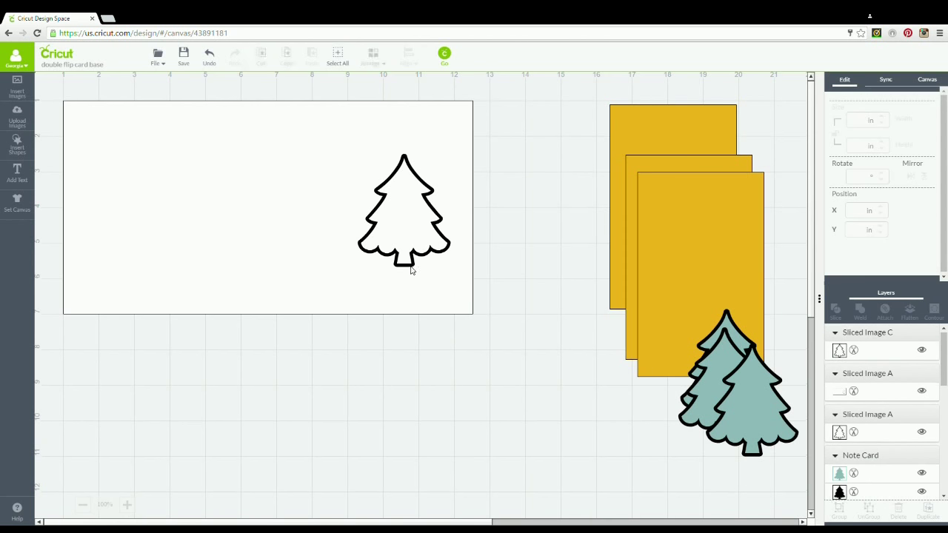
left_click(409, 269)
key("Delete")
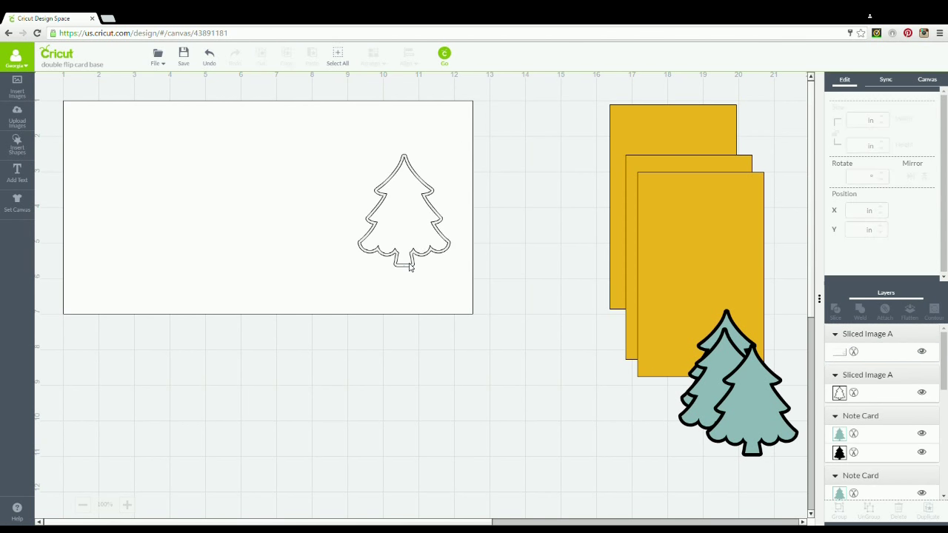
Send the sliced card base to the back, behind the left tree outline and the fold lines.
left_click(360, 120)
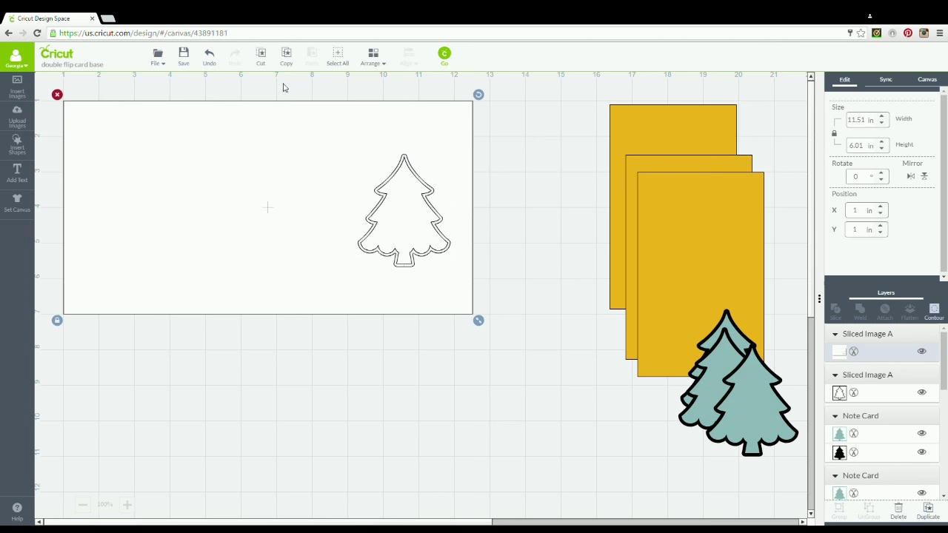
left_click(374, 63)
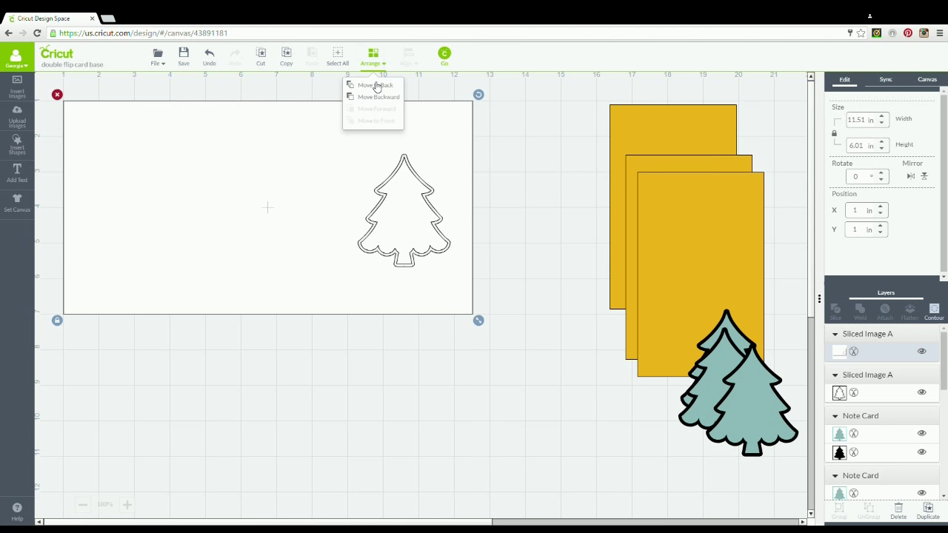
left_click(376, 86)
left_click(484, 198)
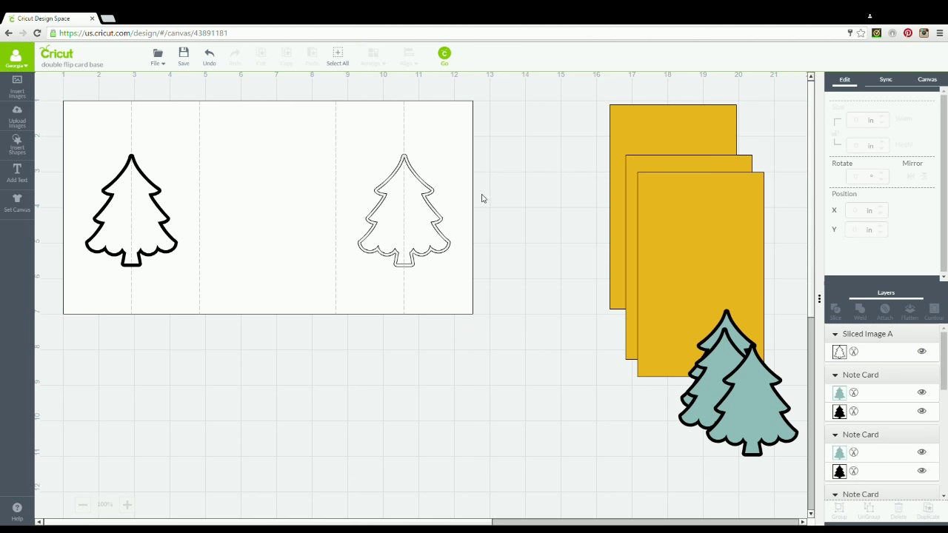
Slice the left tree outline out of the card base and delete both leftover outline pieces.
left_click(140, 173)
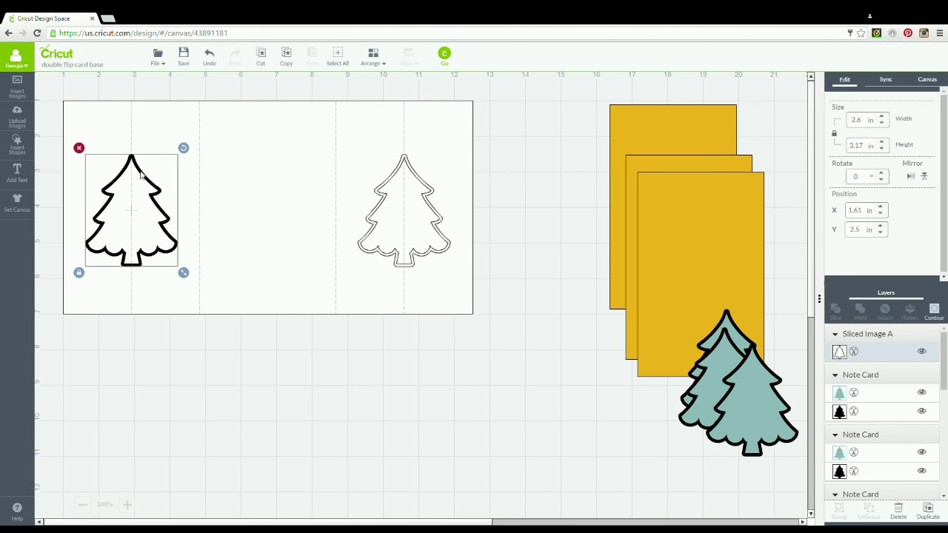
left_click(105, 118, "shift")
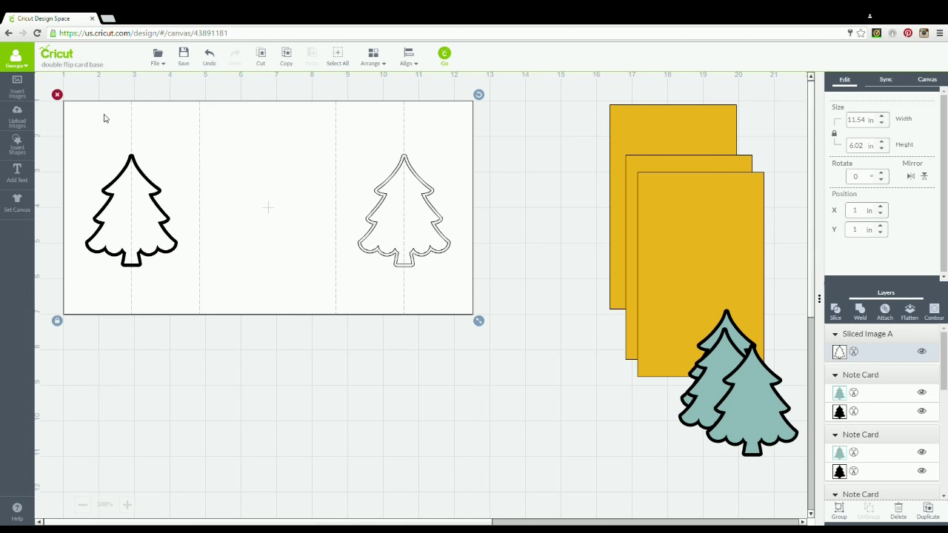
left_click(839, 315)
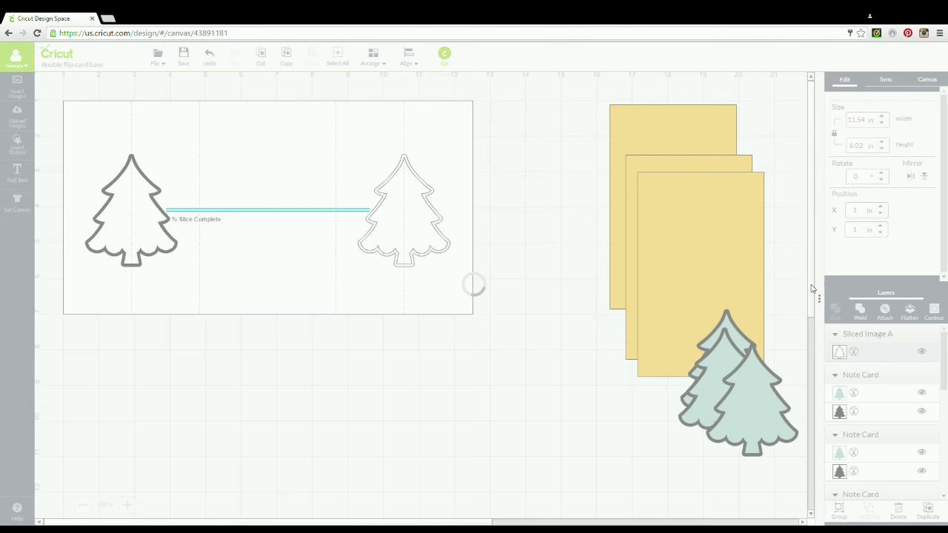
left_click(166, 223)
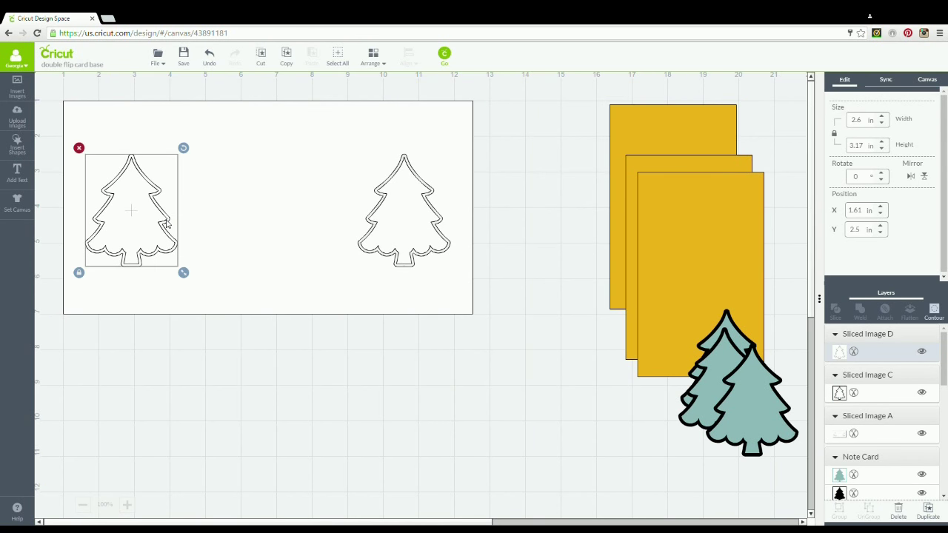
key("Delete")
left_click(166, 224)
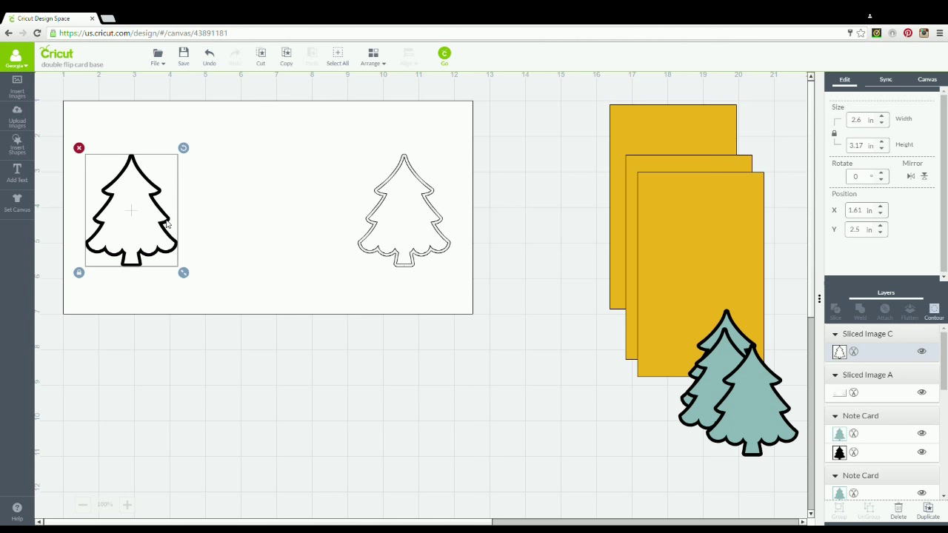
key("Delete")
Send the card base with both tree cut-outs to the back, behind the fold lines.
left_click(236, 123)
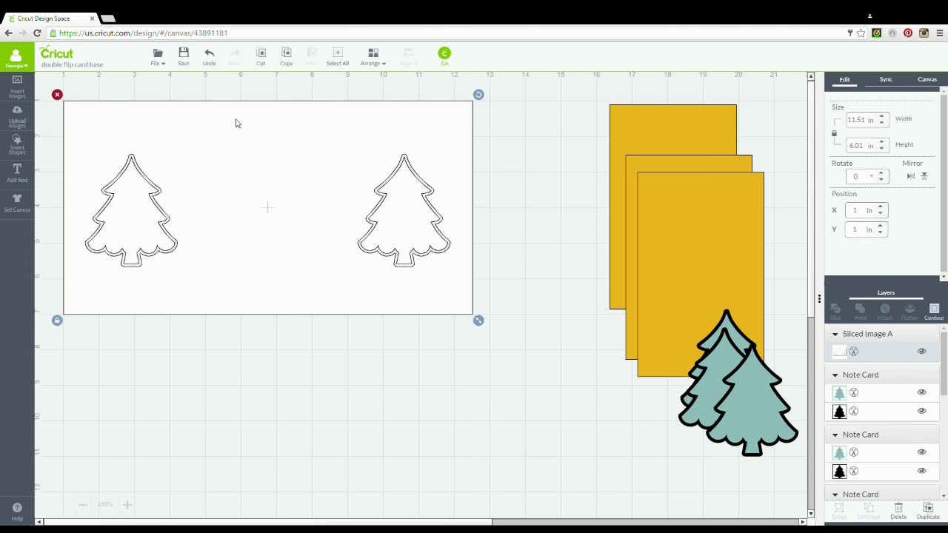
left_click(373, 56)
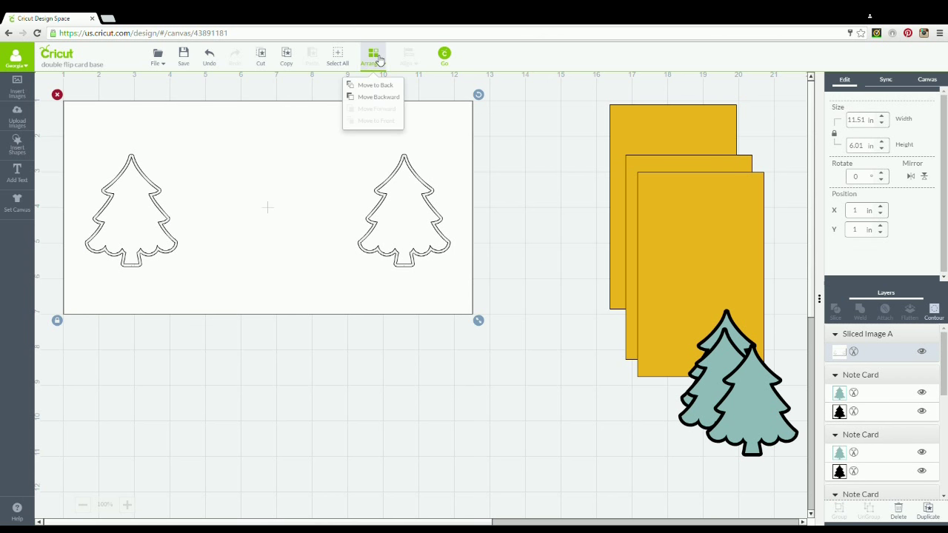
left_click(374, 85)
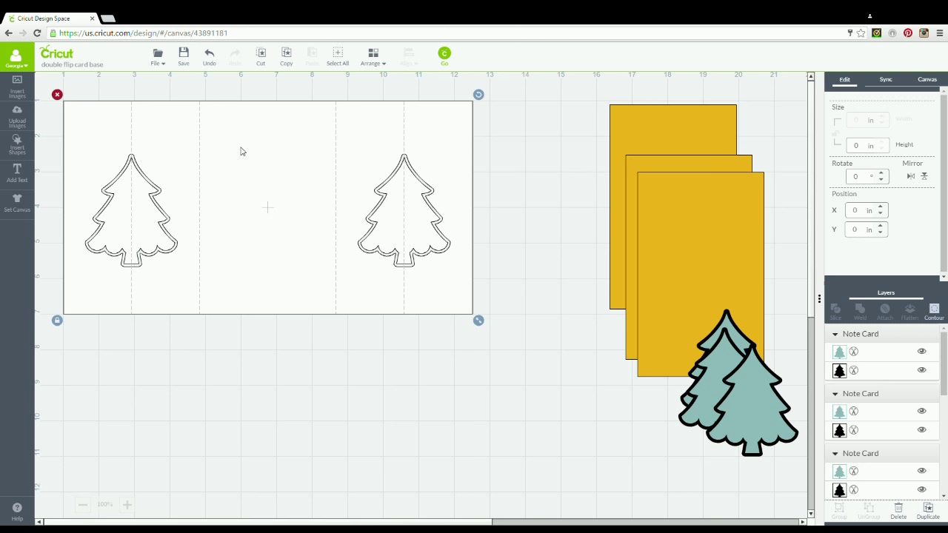
Insert a square beside the card's right end, unlock its proportions and set its width to 0.25 in.
left_click(27, 145)
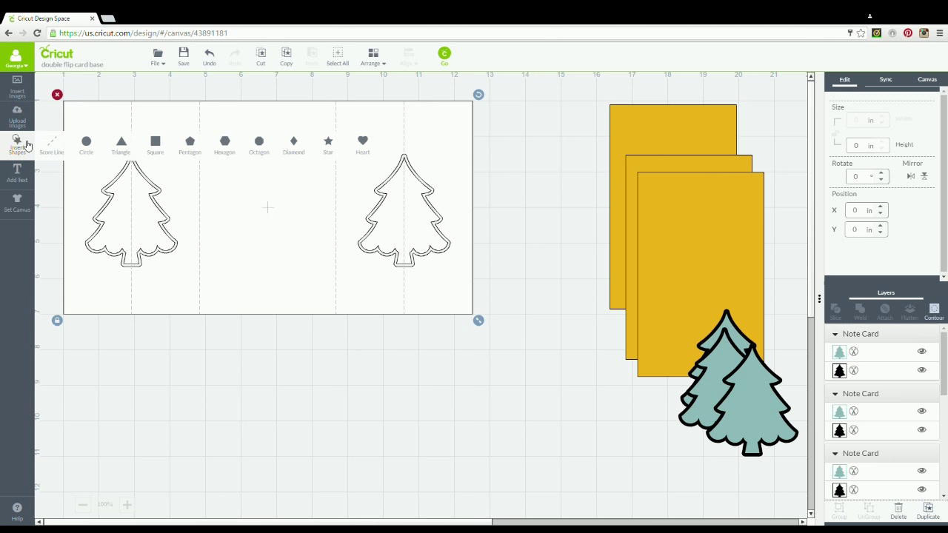
left_click(157, 144)
left_click_drag(269, 311, 504, 152)
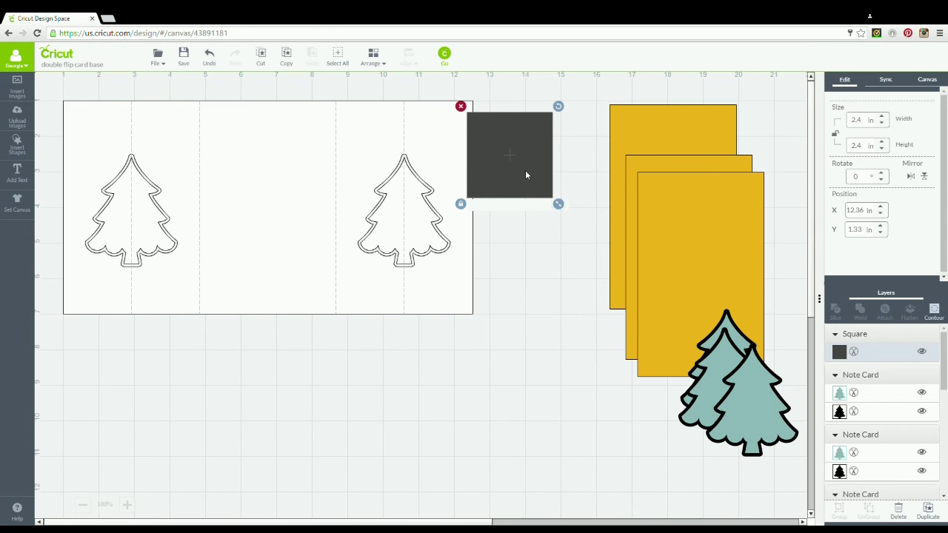
mouse_move(525, 170)
left_mouse_down()
mouse_move(546, 164)
mouse_move(536, 165)
left_mouse_up()
double_click(868, 126)
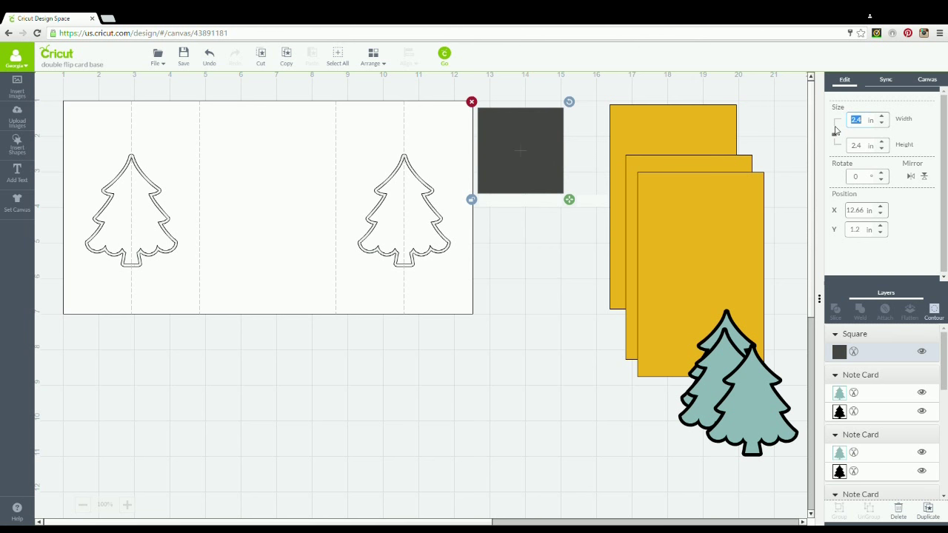
key("BackSpace")
key("Return")
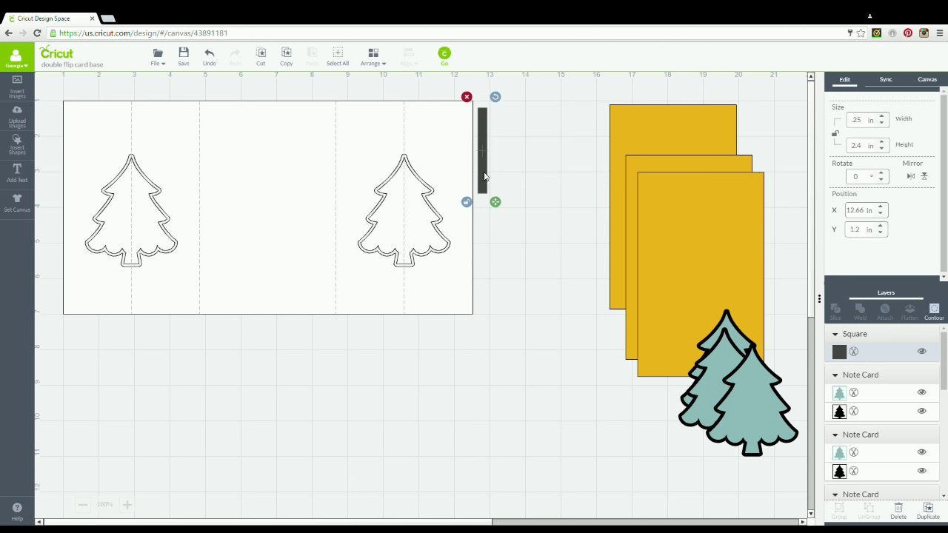
Stretch the narrow strip to about 3.8 in tall and place it over the right tree, its right edge on the fold line.
left_click_drag(483, 175, 393, 214)
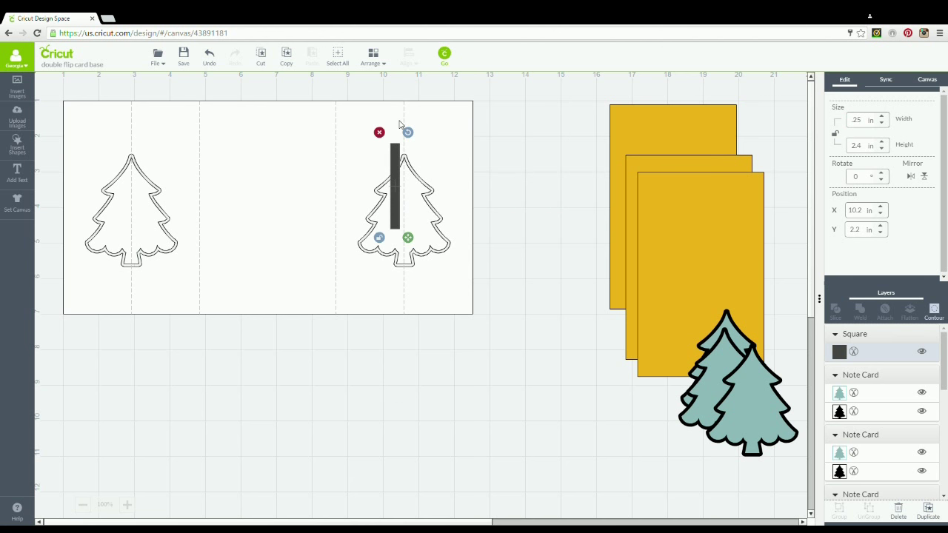
left_click(127, 505)
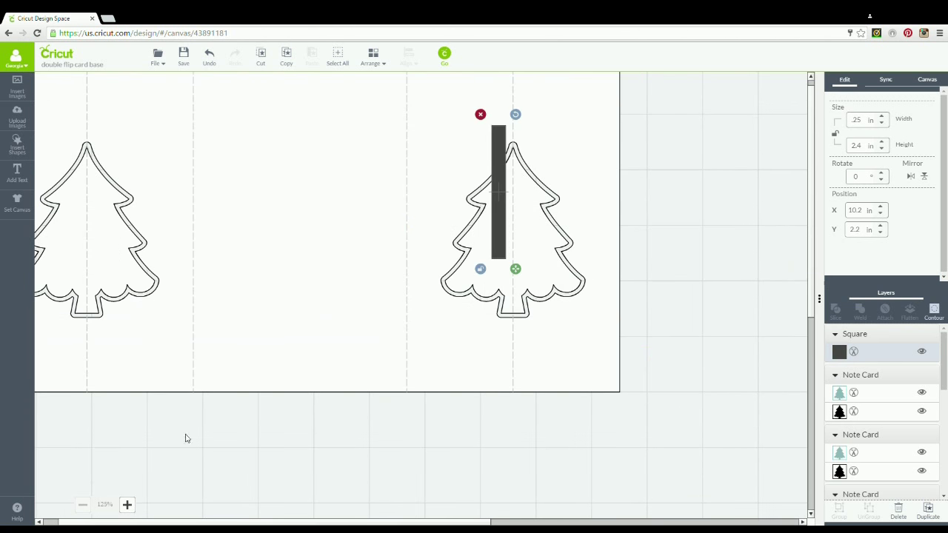
left_click_drag(516, 274, 516, 353)
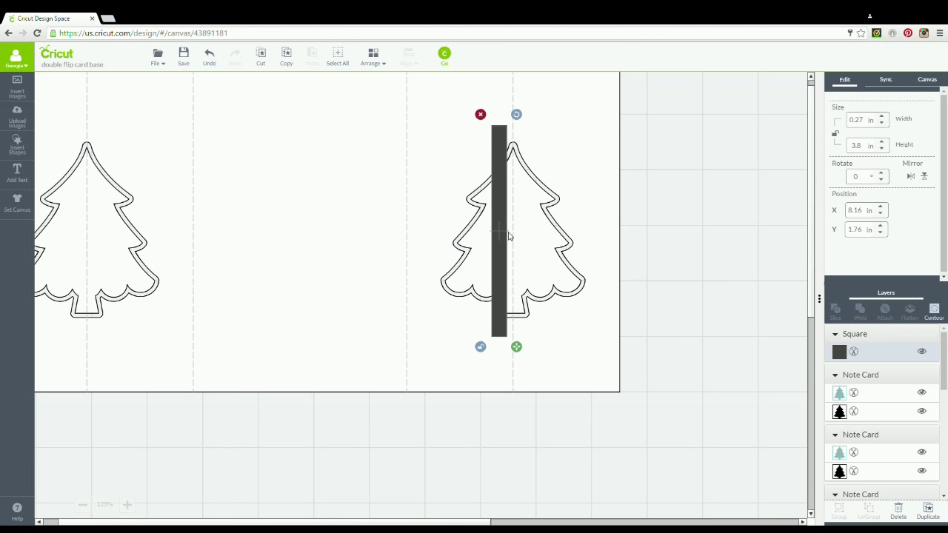
left_click_drag(500, 239, 507, 242)
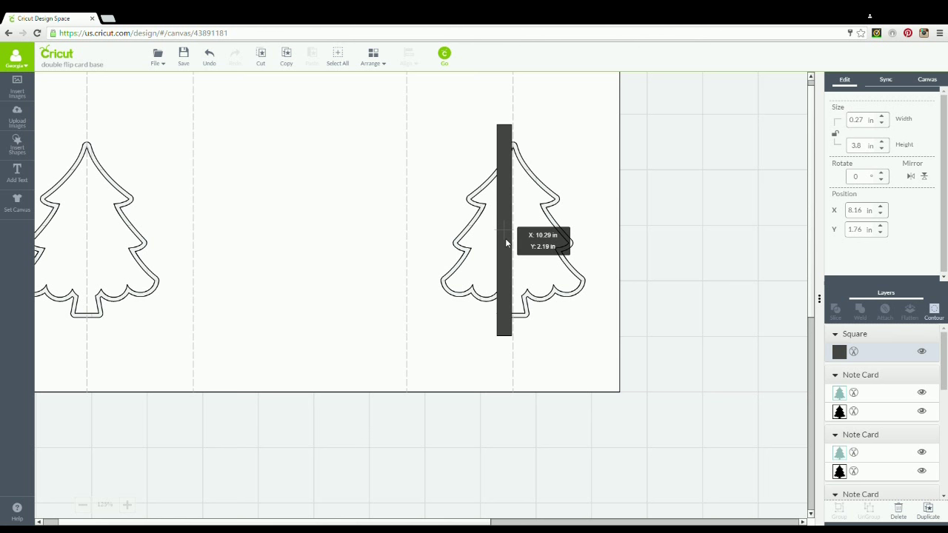
left_click_drag(506, 243, 507, 242)
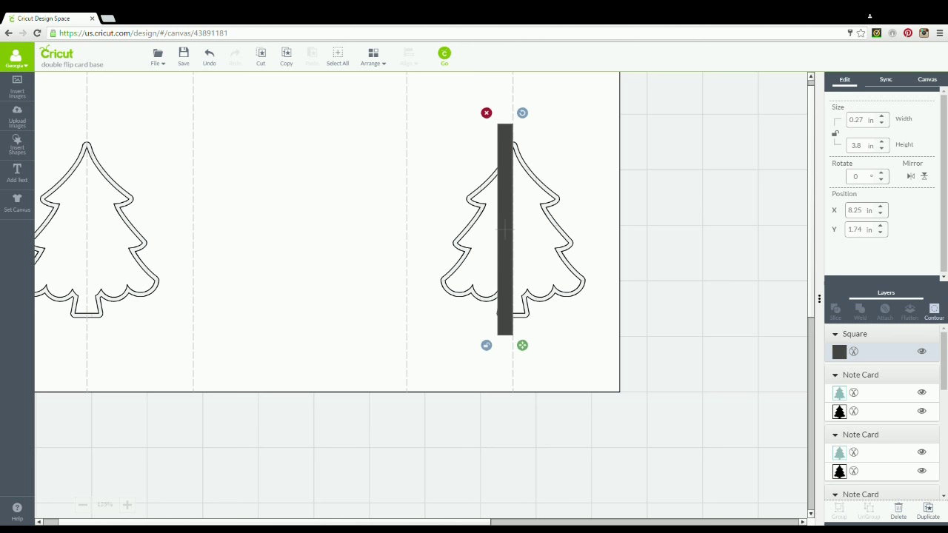
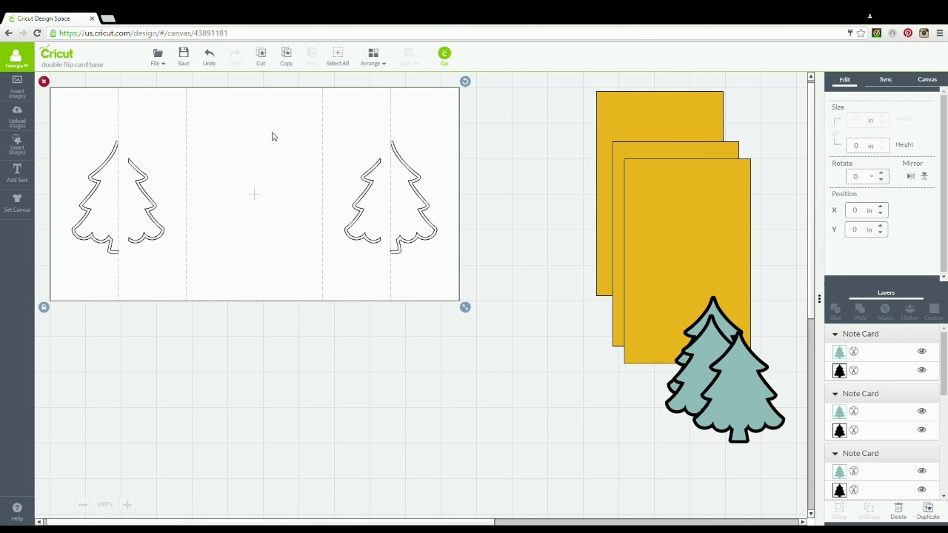
Attach the grouped fold lines to the card base with the tree cut-outs.
left_click(390, 126)
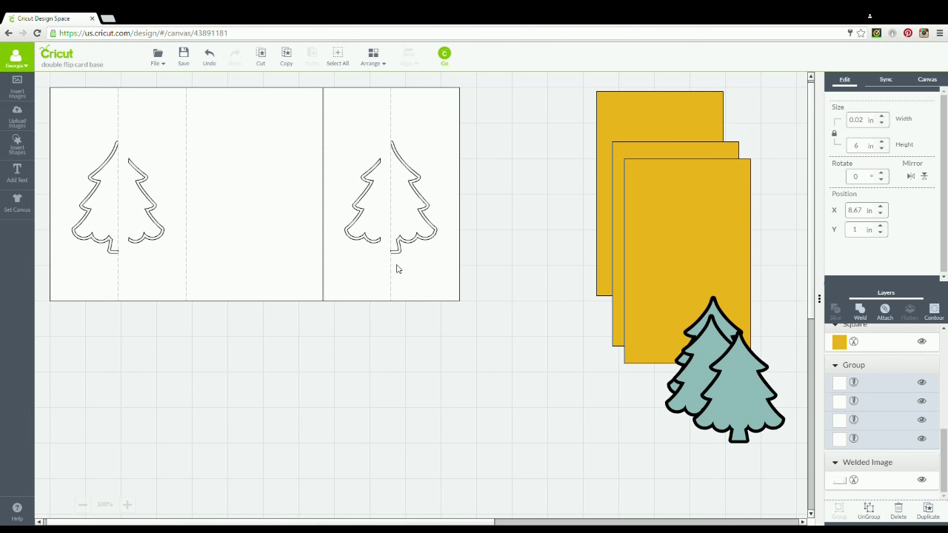
left_click(456, 300)
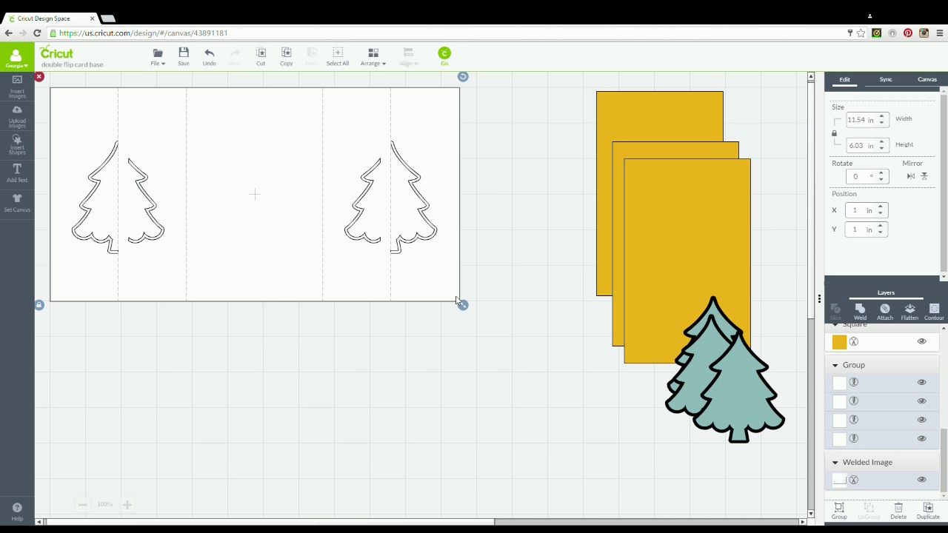
left_click(886, 309)
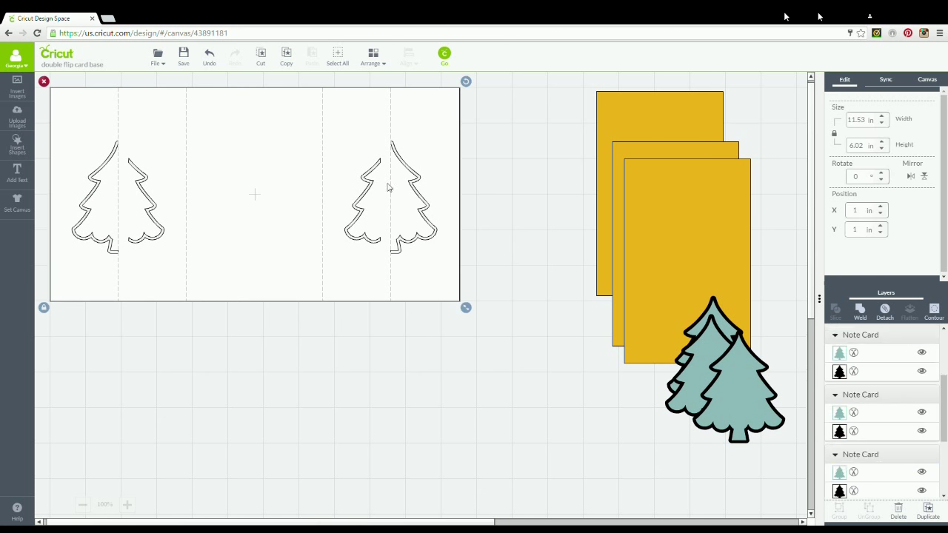
Position the attached card base at X 1 in and Y 1 in and set its width to 11.5 in.
left_click_drag(386, 188, 392, 169)
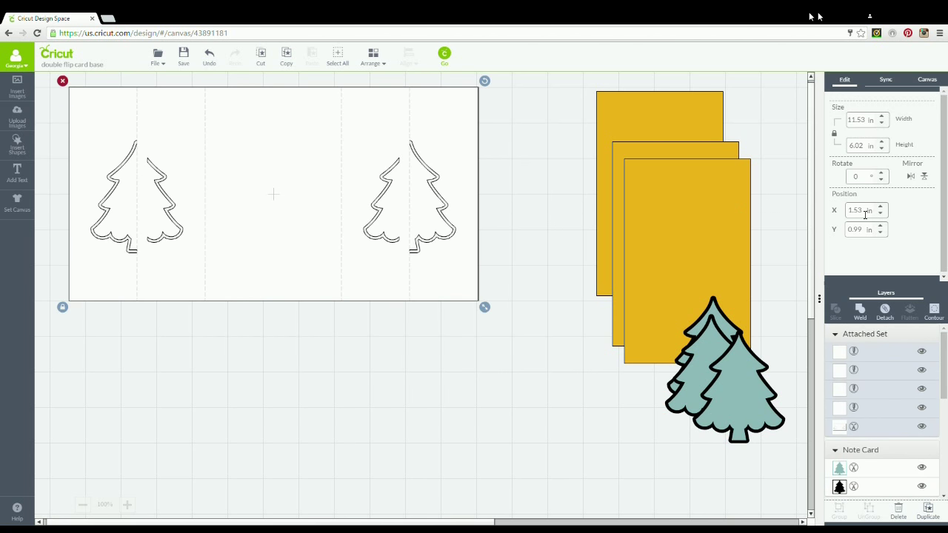
left_click(827, 216)
type("1")
key("Tab")
type("1")
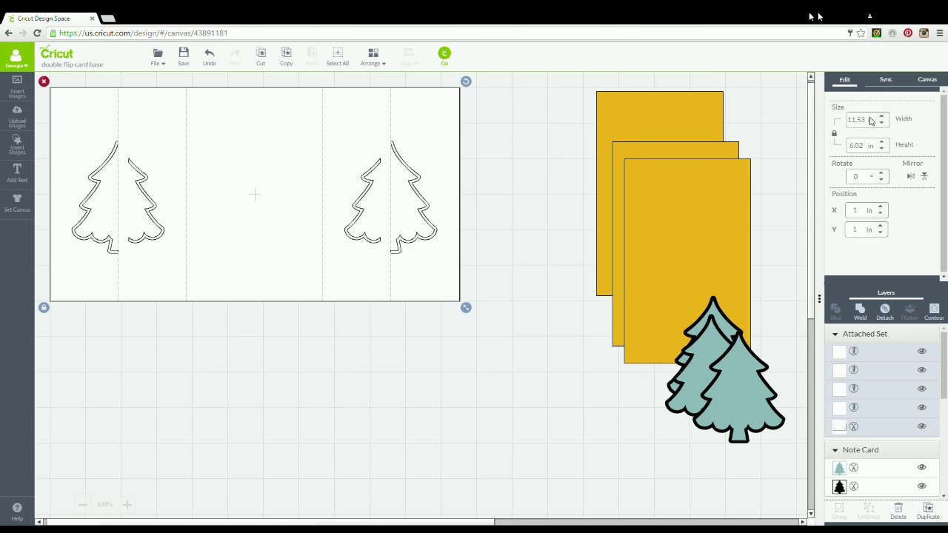
left_click_drag(870, 119, 828, 130)
type("11")
key("Return")
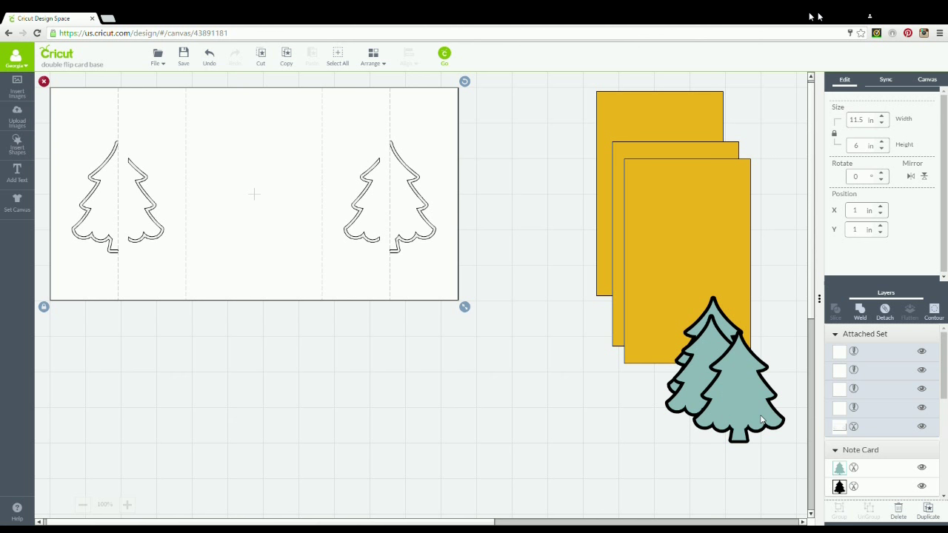
Bring one layered tree beside the card, ungroup it and move its teal layer below the card's right end.
left_click_drag(761, 419, 529, 223)
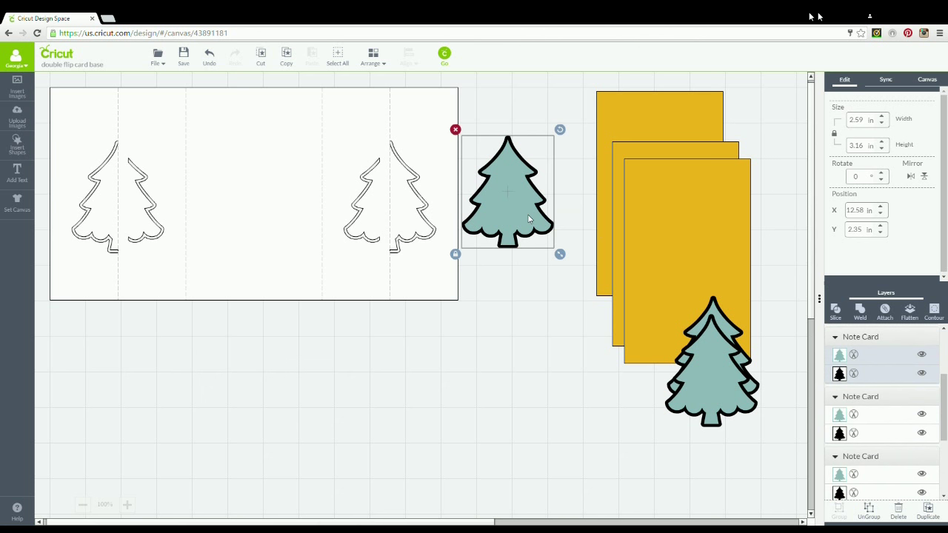
left_click(520, 96)
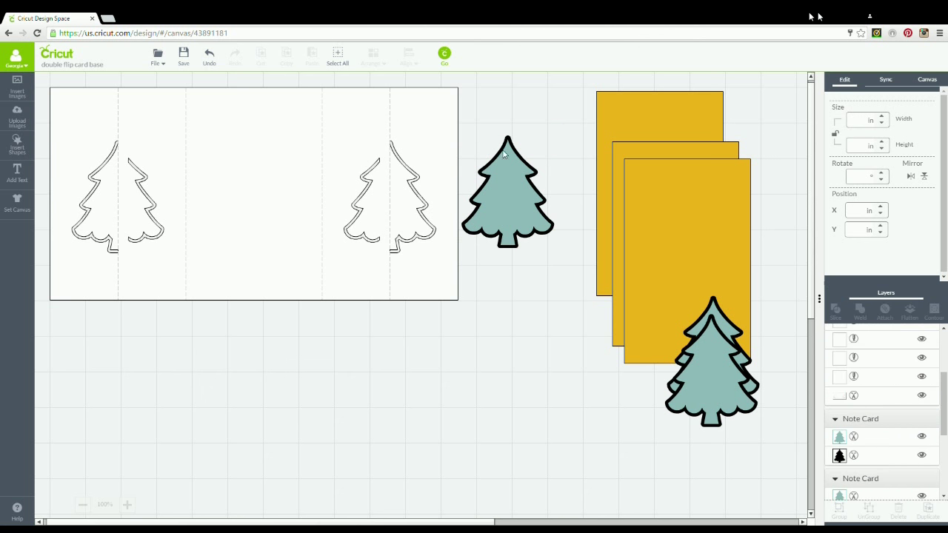
left_click_drag(502, 176, 537, 338)
Place the black tree over the card's right tree cut-out and enlarge it to about 2.61 in wide.
left_click_drag(513, 218, 396, 228)
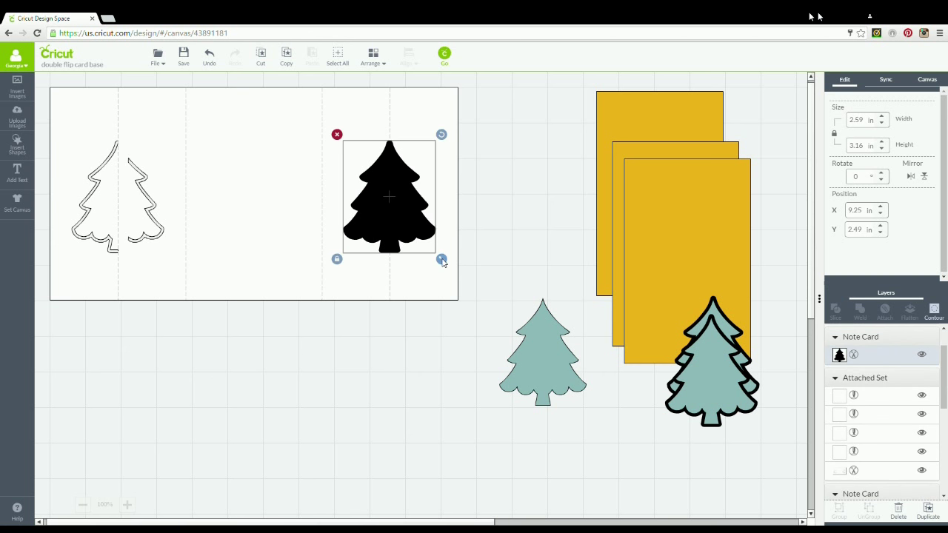
left_click_drag(442, 262, 443, 263)
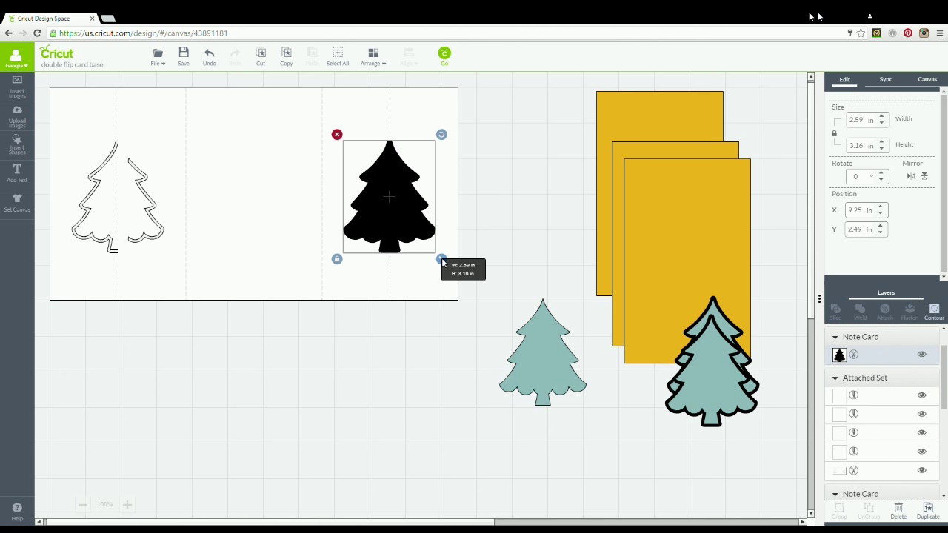
left_click_drag(443, 263, 444, 263)
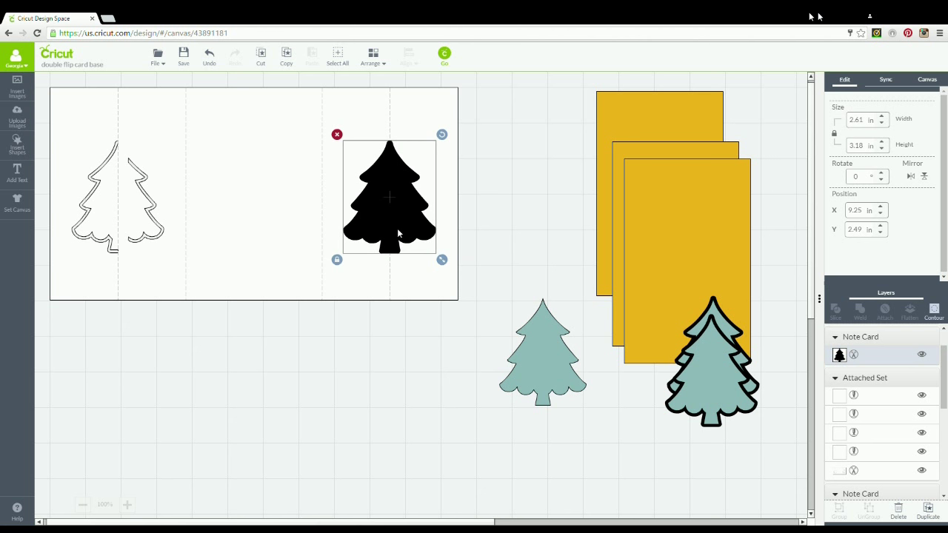
left_click_drag(398, 234, 397, 234)
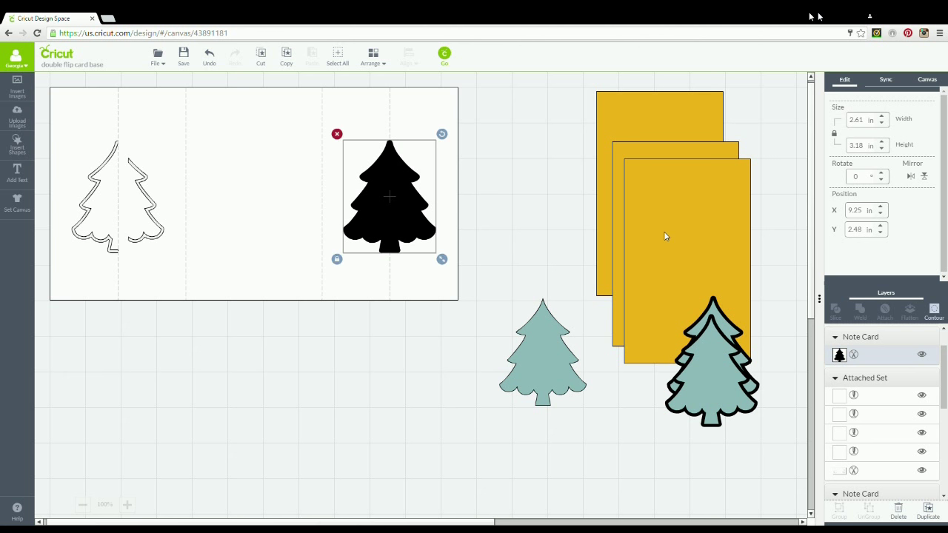
Center one yellow panel on the card's right flap, layered in front of the card but behind the black tree.
left_click_drag(663, 236, 515, 229)
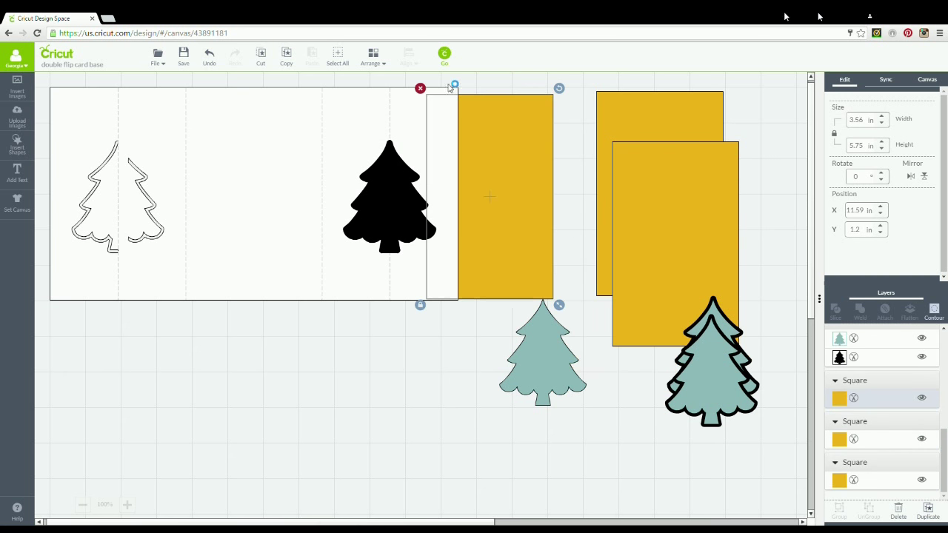
left_click(384, 64)
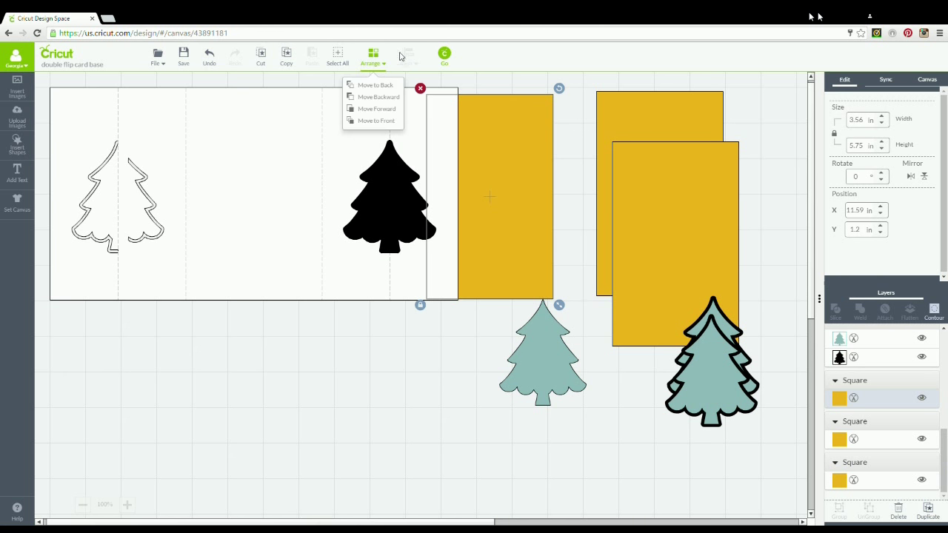
left_click(382, 121)
left_click(384, 176)
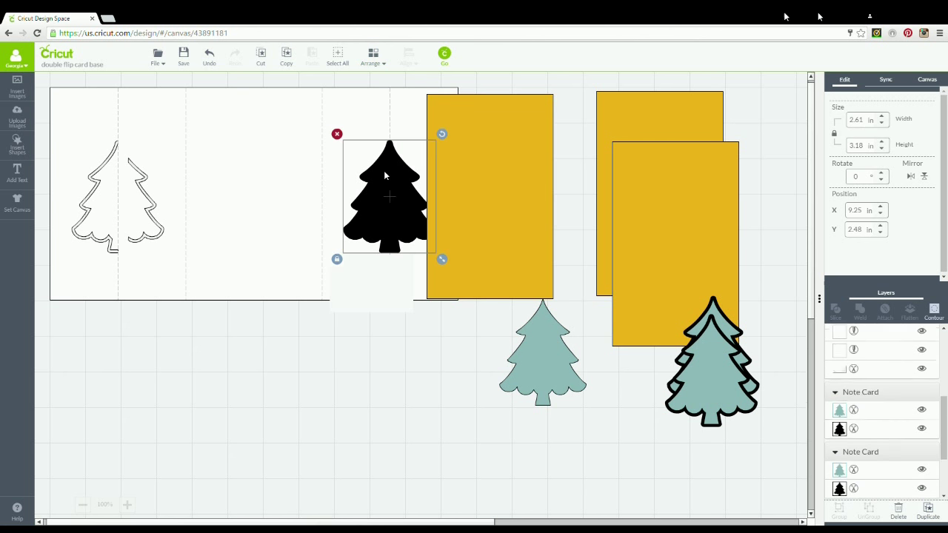
left_click(373, 57)
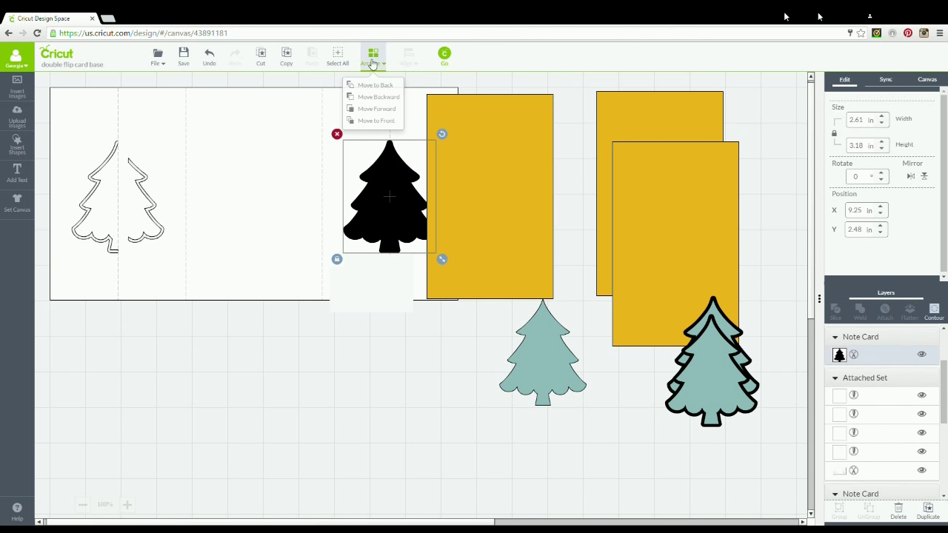
left_click(374, 121)
left_click_drag(532, 258, 431, 255)
left_click(529, 230)
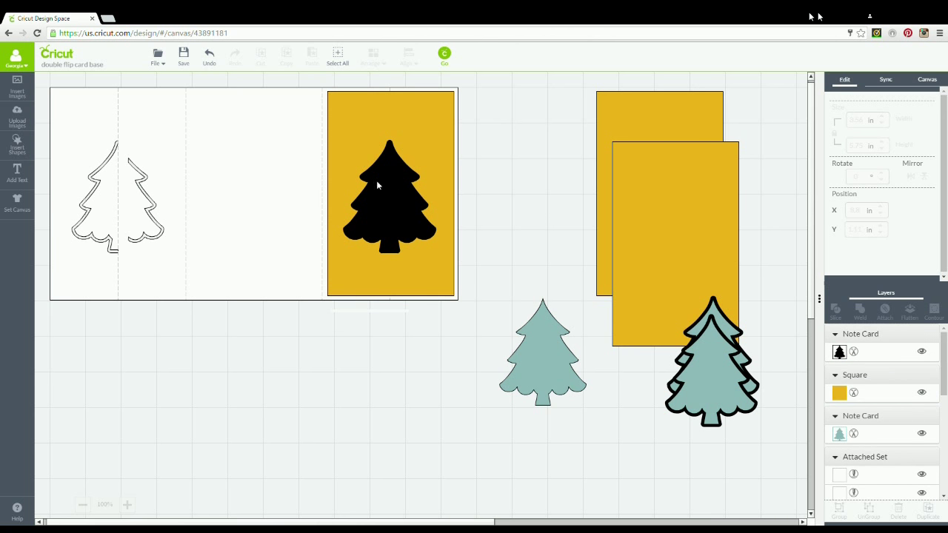
Insert a square, unlock its proportions and size it to 0.25 in wide and 6 in high.
left_click(16, 141)
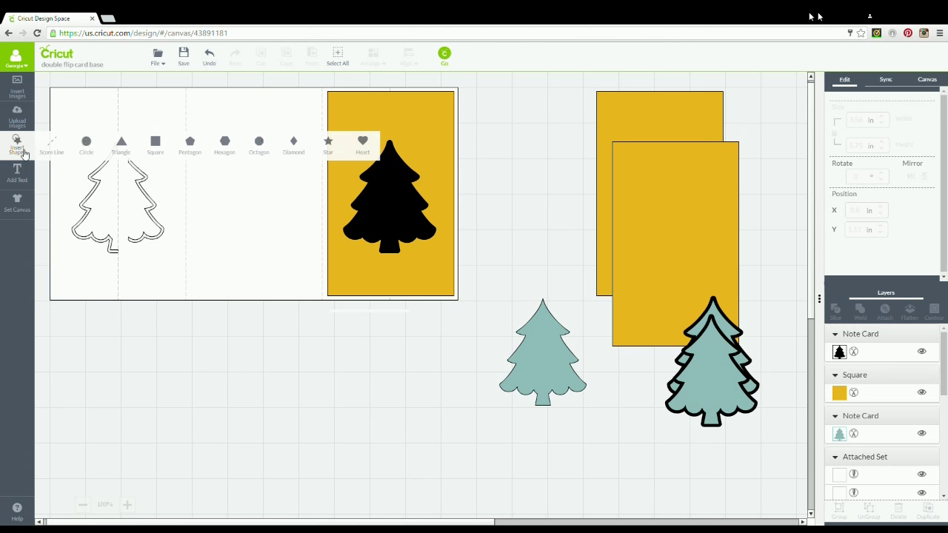
left_click(155, 143)
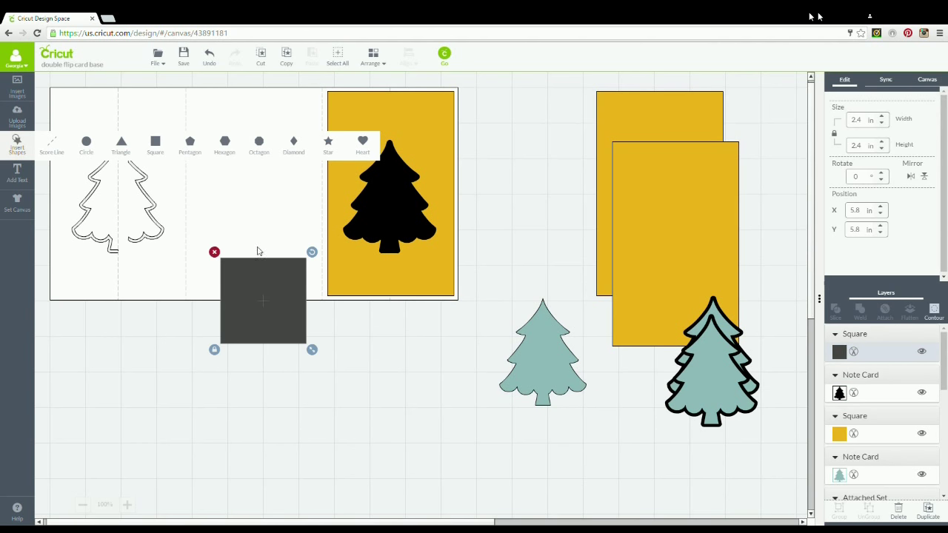
left_click(836, 131)
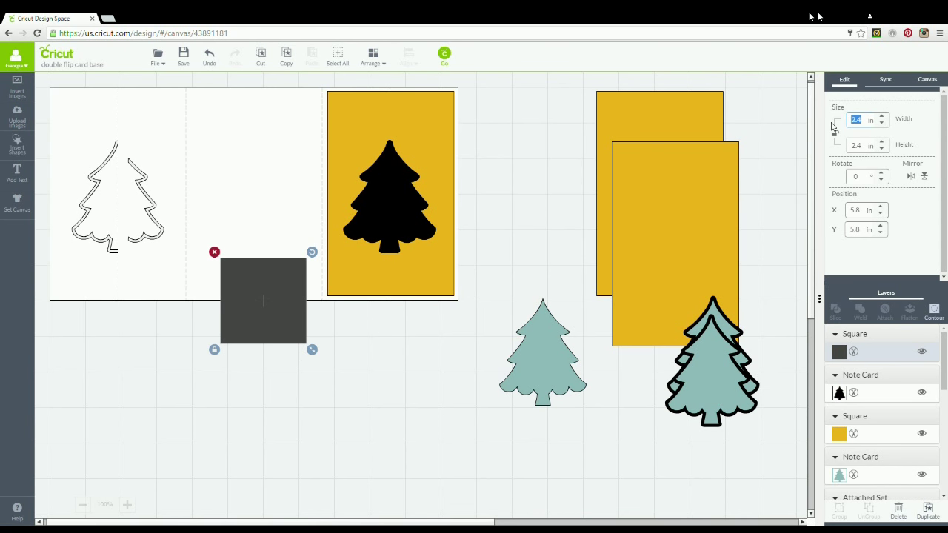
type("1")
key("Tab")
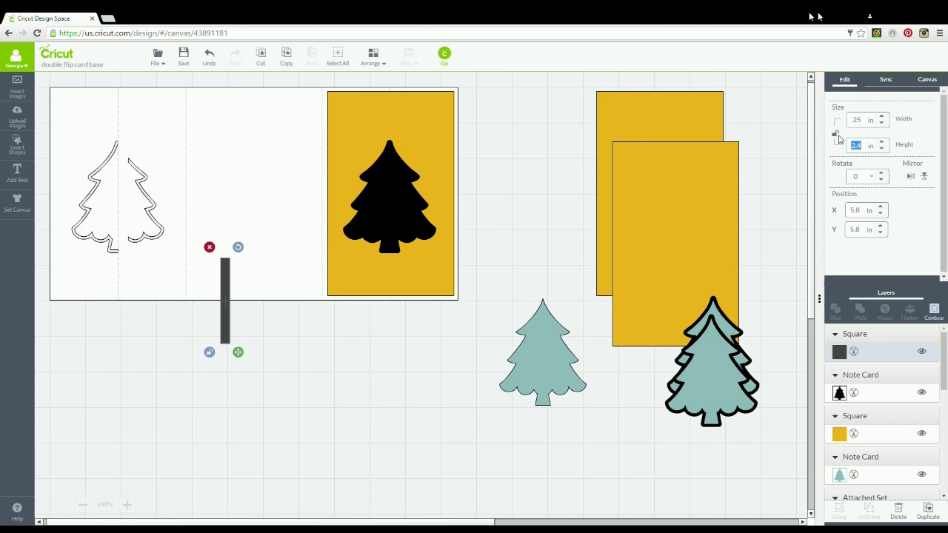
type("6")
key("Return")
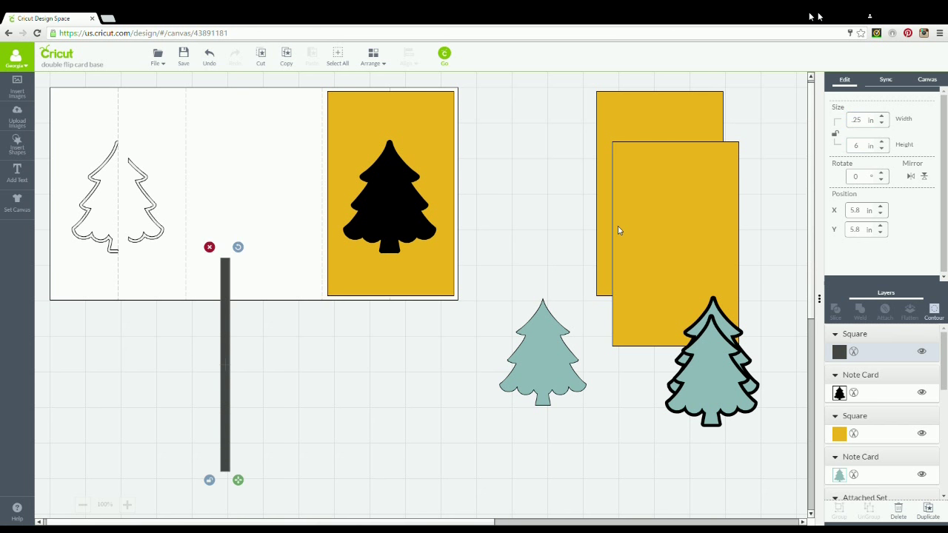
Center the narrow strip over the black tree along the fold line and weld the two together.
left_click(126, 505)
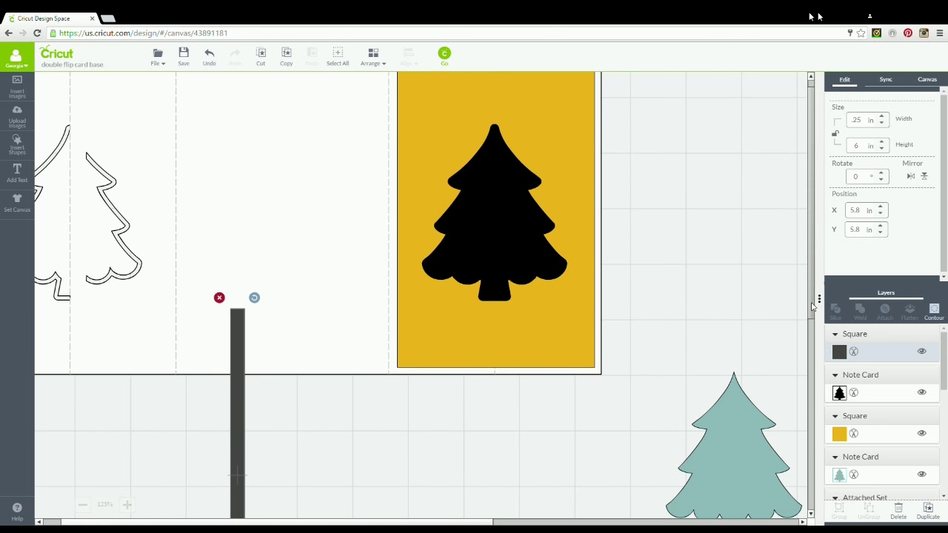
scroll(812, 296, "up", 3)
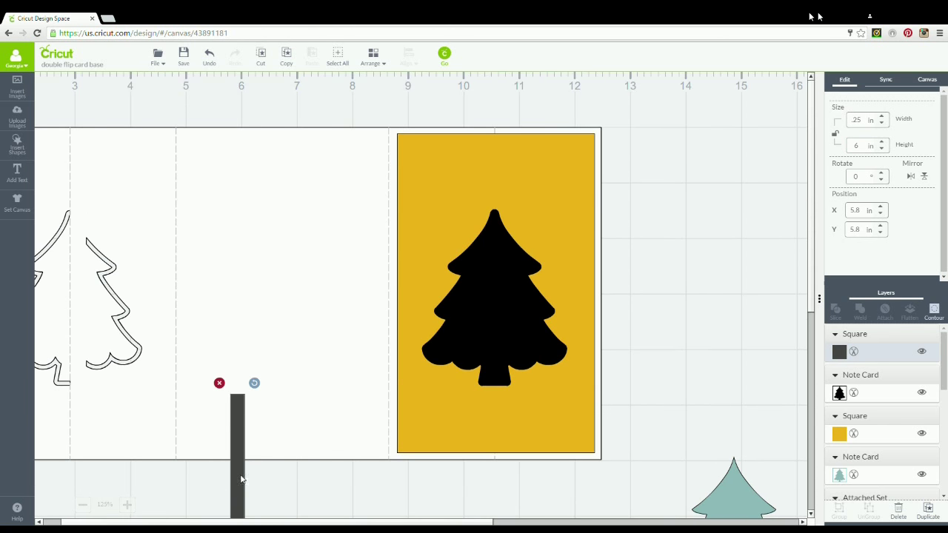
left_click_drag(241, 480, 503, 215)
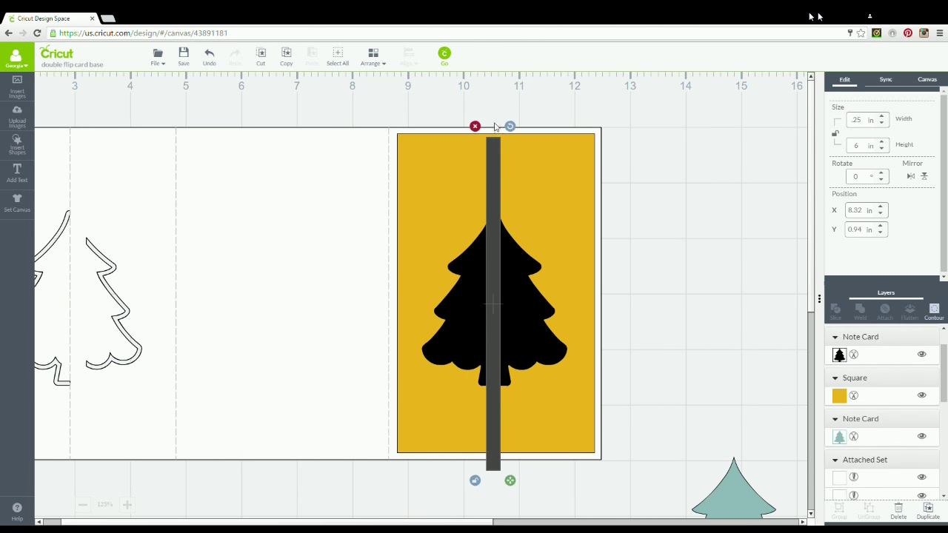
left_click_drag(494, 187, 496, 174)
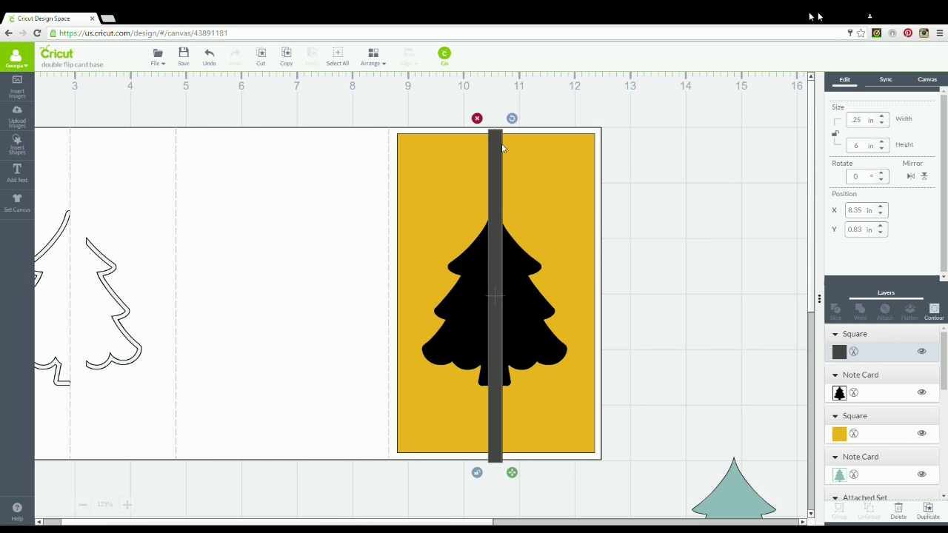
left_click_drag(499, 153, 497, 152)
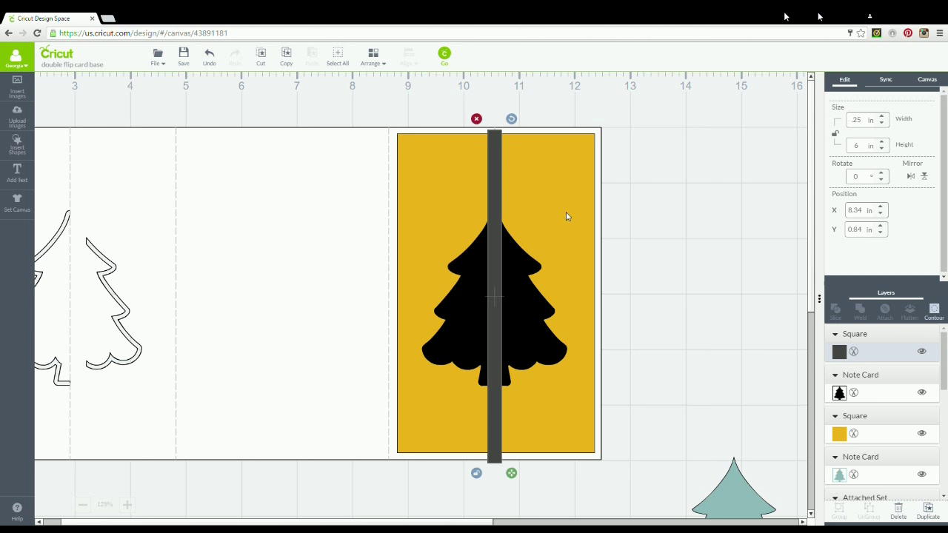
left_click(550, 356, "shift")
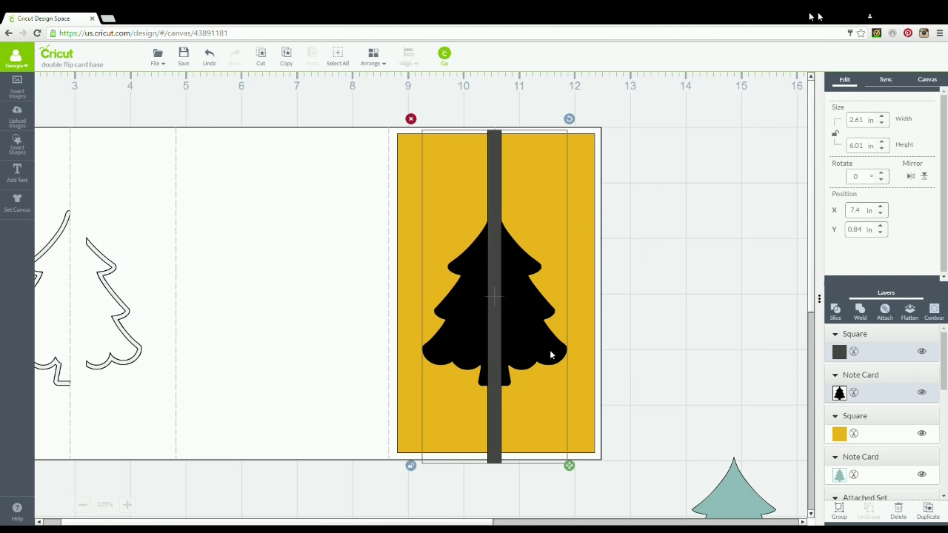
left_click(861, 314)
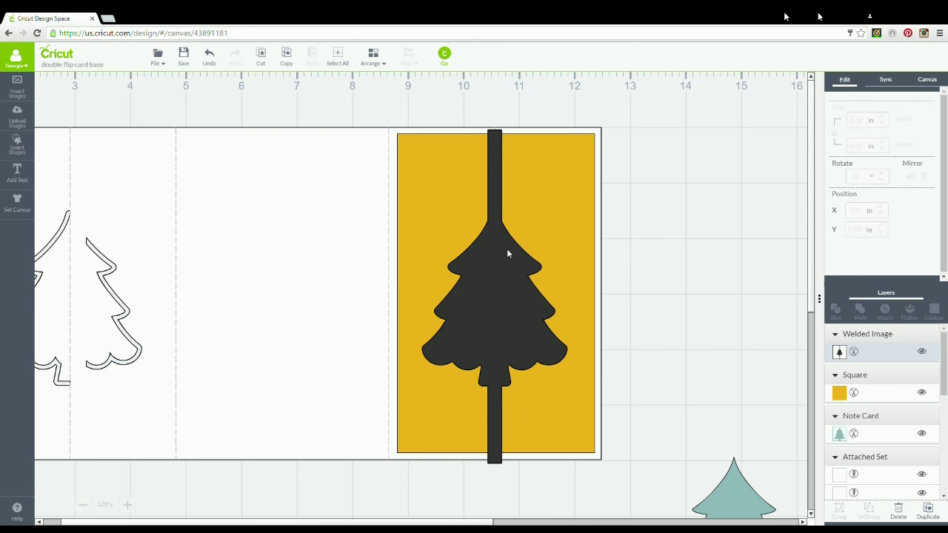
Slice the welded tree and strip out of the yellow panel and delete the yellow and black tree-shaped leftovers.
left_click(475, 273)
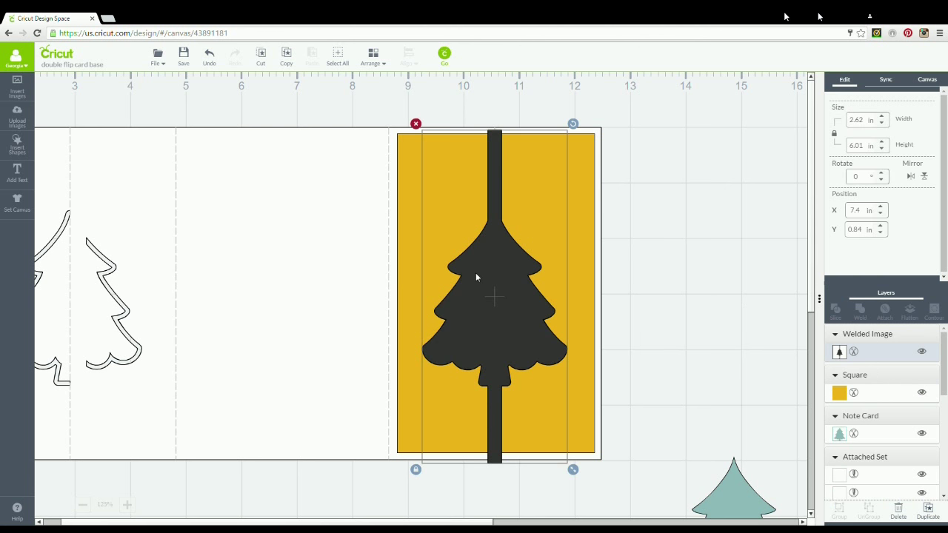
left_click(582, 215, "shift")
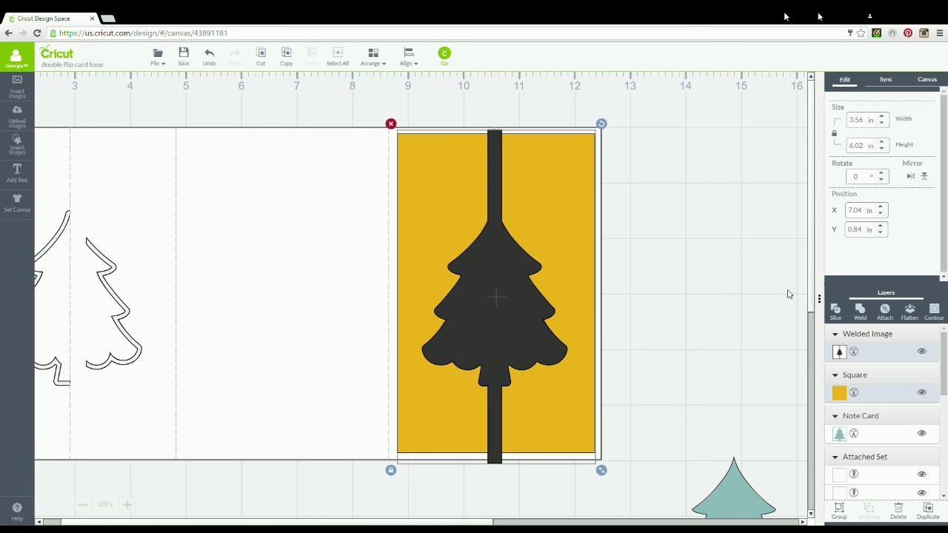
left_click(838, 310)
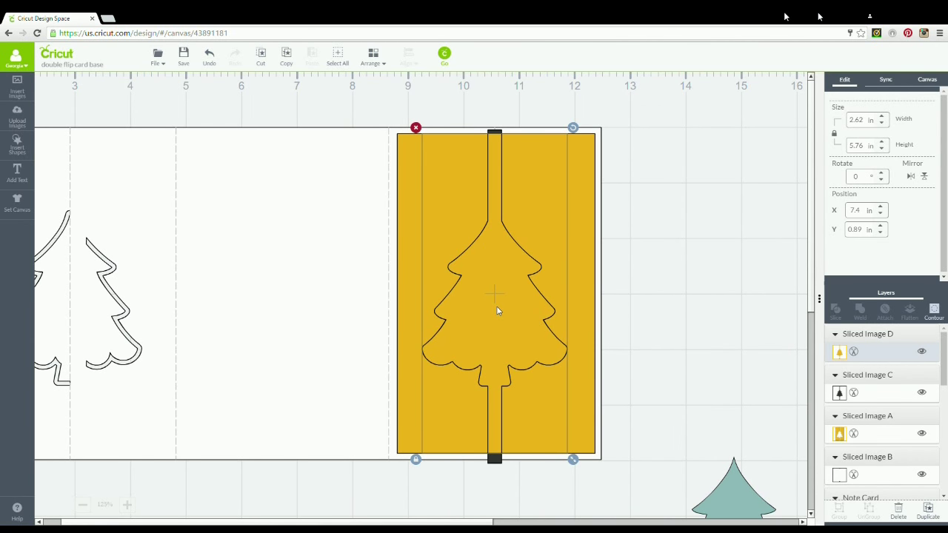
key("Delete")
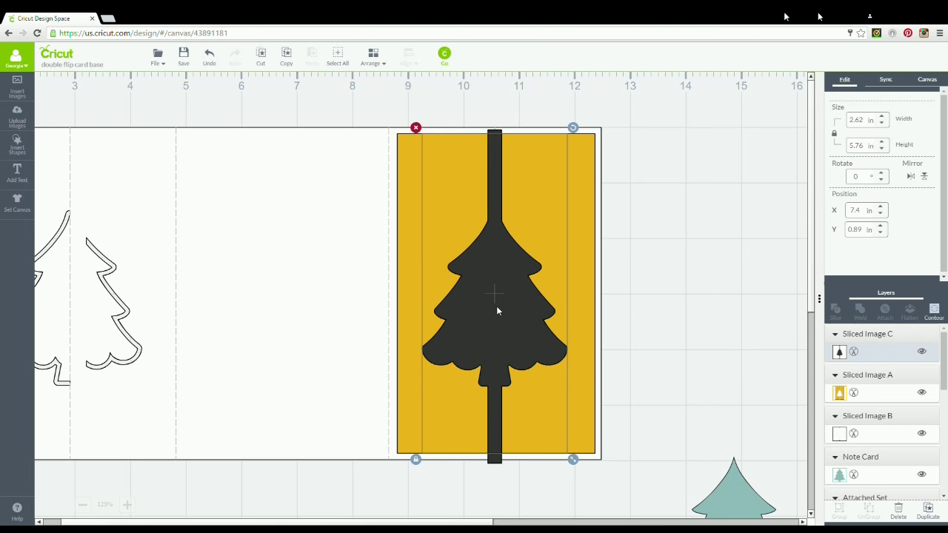
key("Delete")
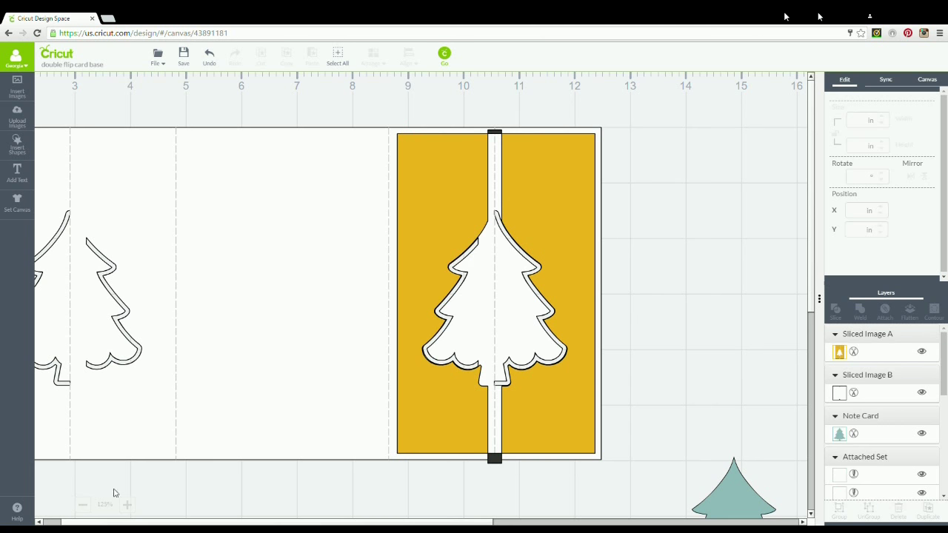
left_click(83, 504)
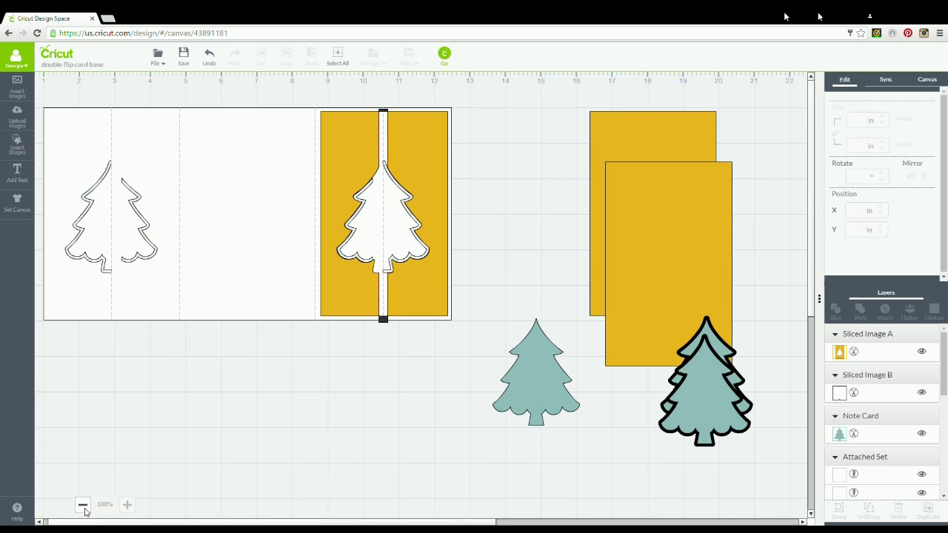
Delete the black strip leftover along the right fold and align the sliced yellow panel around the tree cut-out on the right flap.
mouse_move(412, 149)
left_mouse_down()
mouse_move(419, 304)
mouse_move(418, 162)
left_mouse_up()
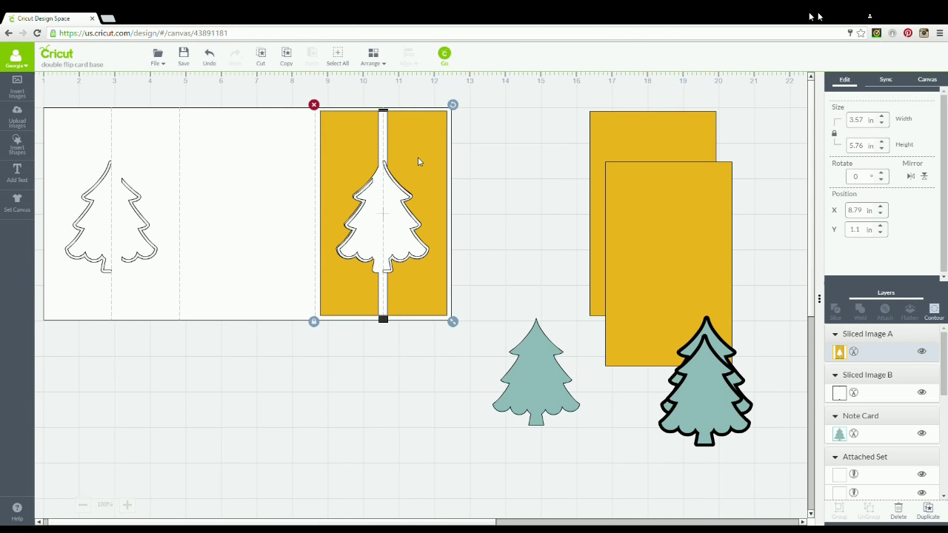
left_click(383, 320)
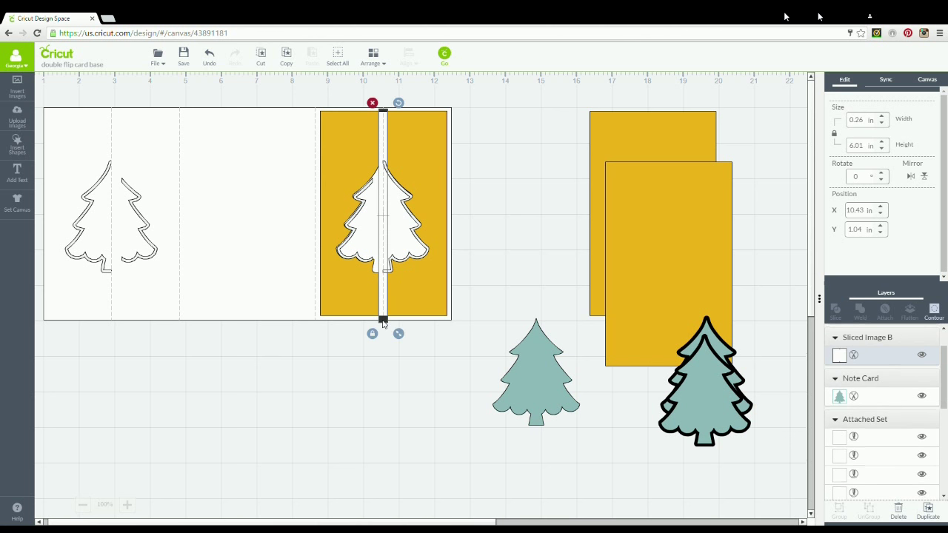
key("Delete")
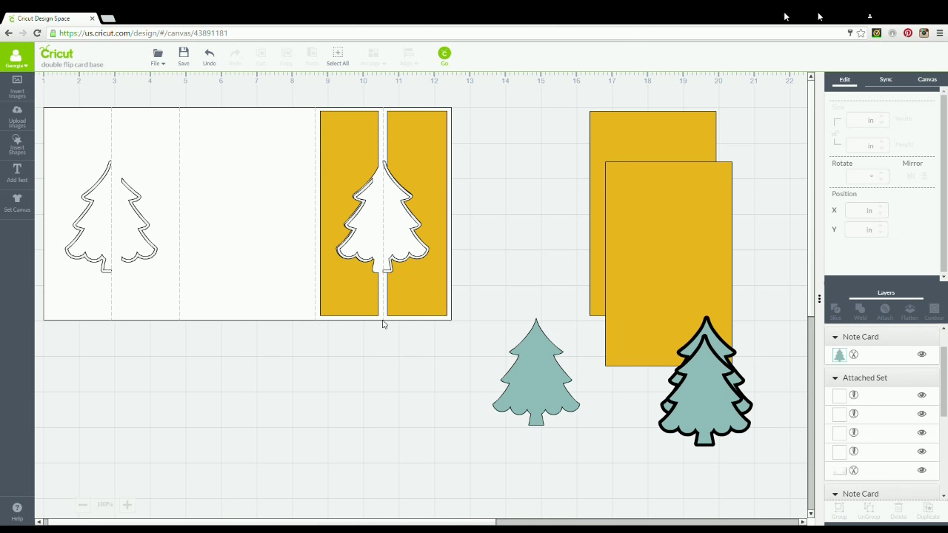
left_click(406, 159)
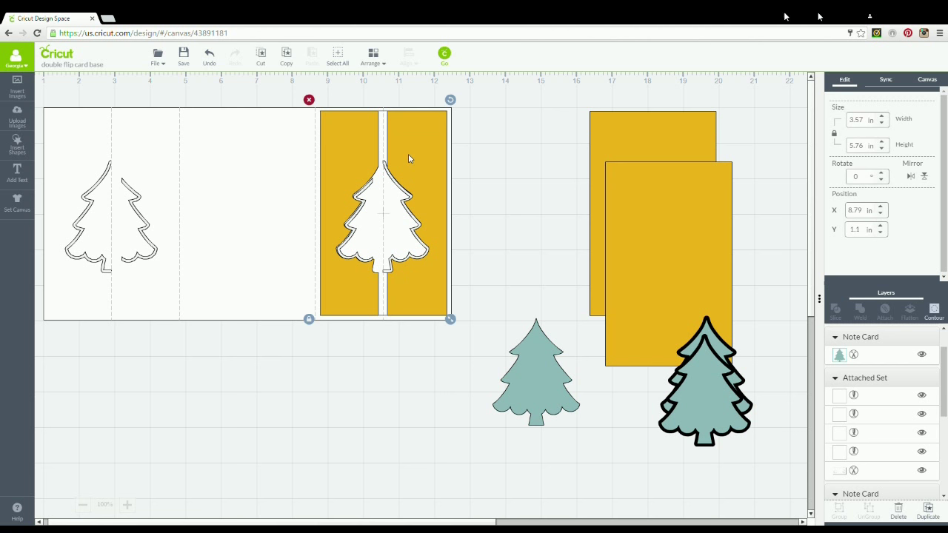
left_click_drag(410, 157, 410, 158)
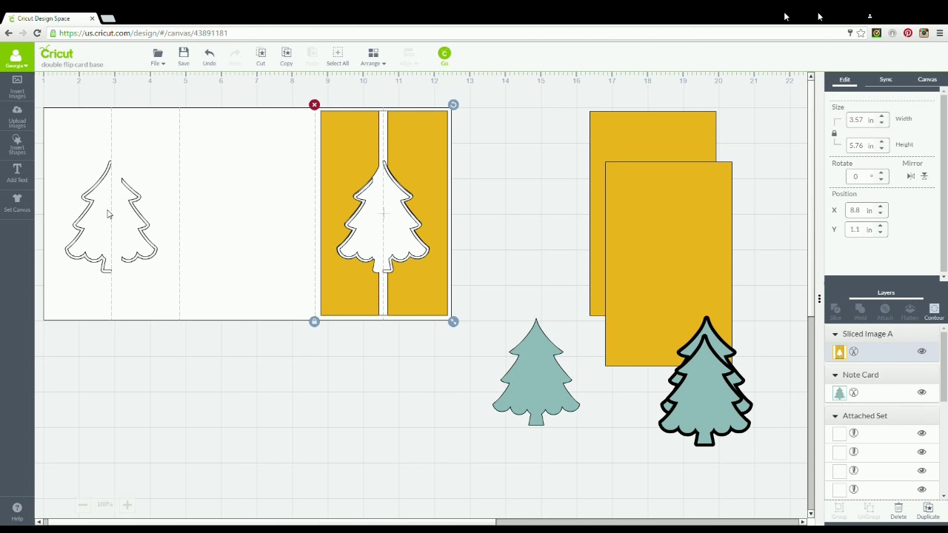
Delete one spare yellow panel and place a duplicate of the sliced panel around the tree cut-out on the card's left flap.
left_click(639, 217)
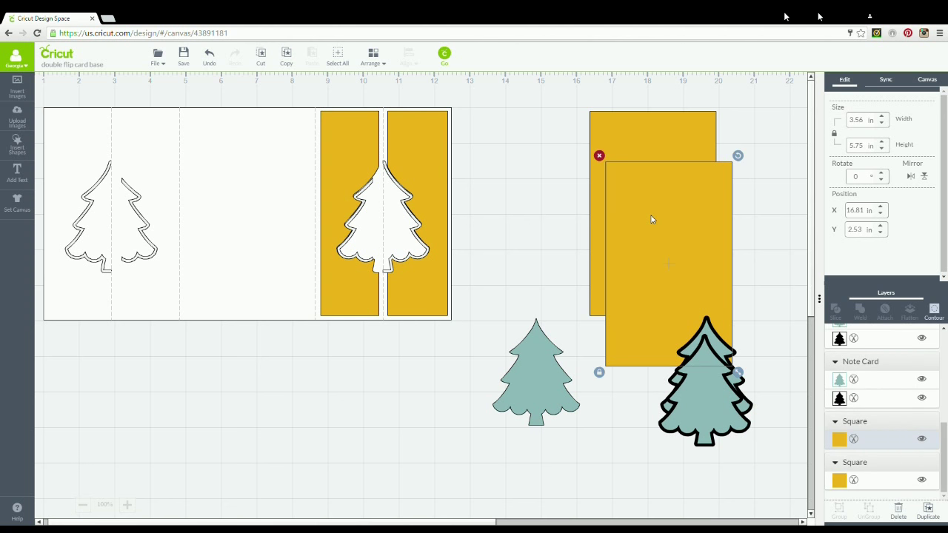
key("Delete")
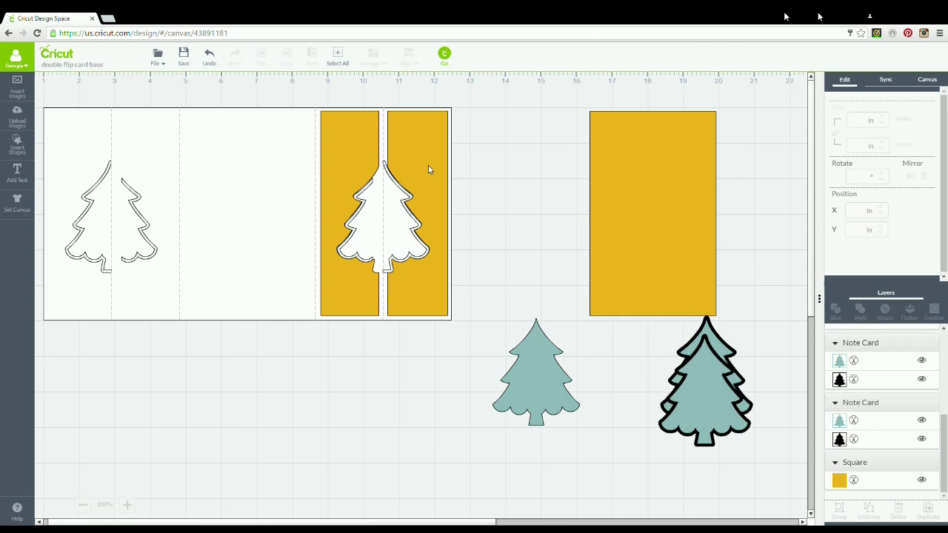
left_click(428, 169)
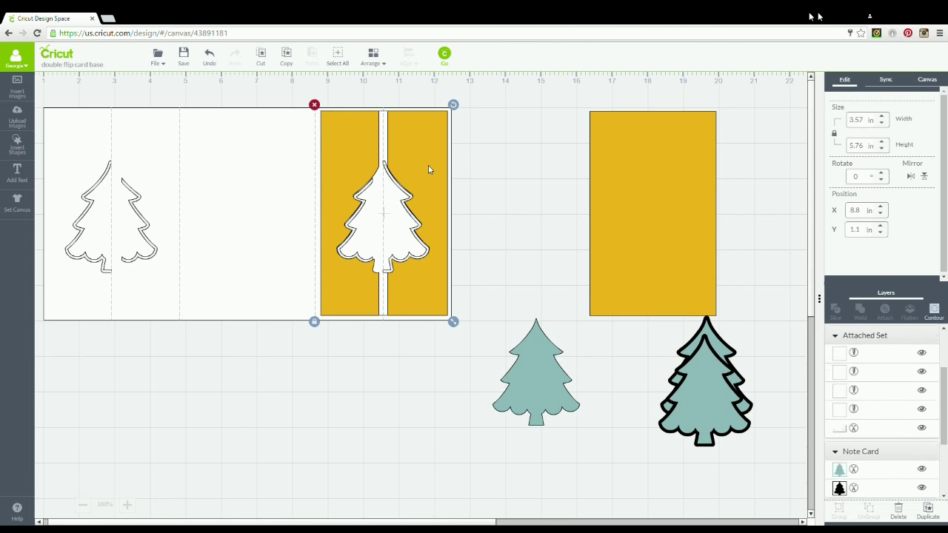
left_click(931, 518)
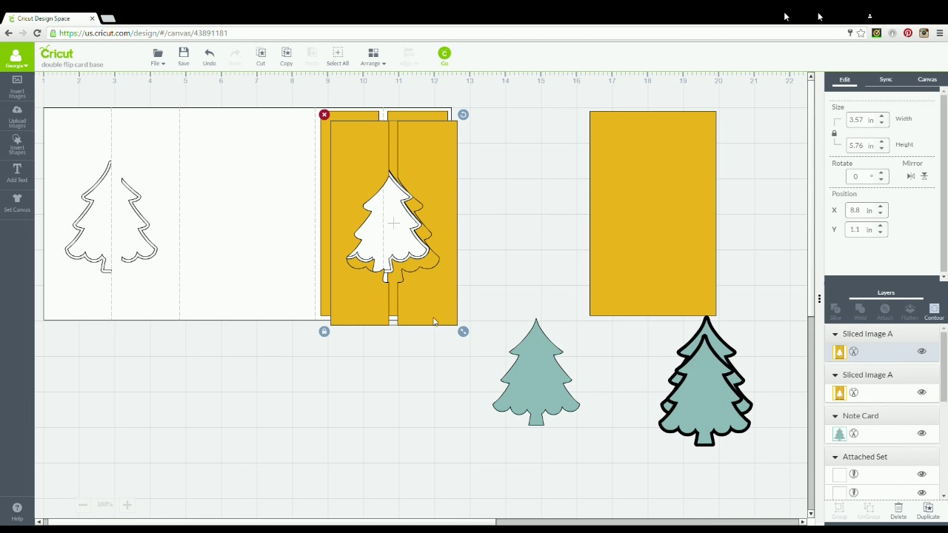
left_click_drag(434, 321, 150, 312)
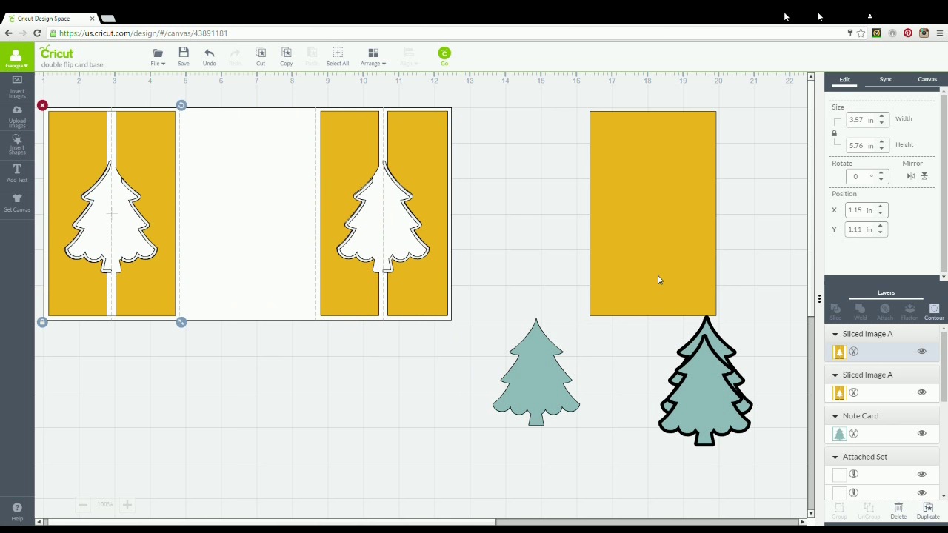
Bring the remaining uncut yellow panel to the front and center it on the card's middle section.
left_click_drag(658, 279, 263, 252)
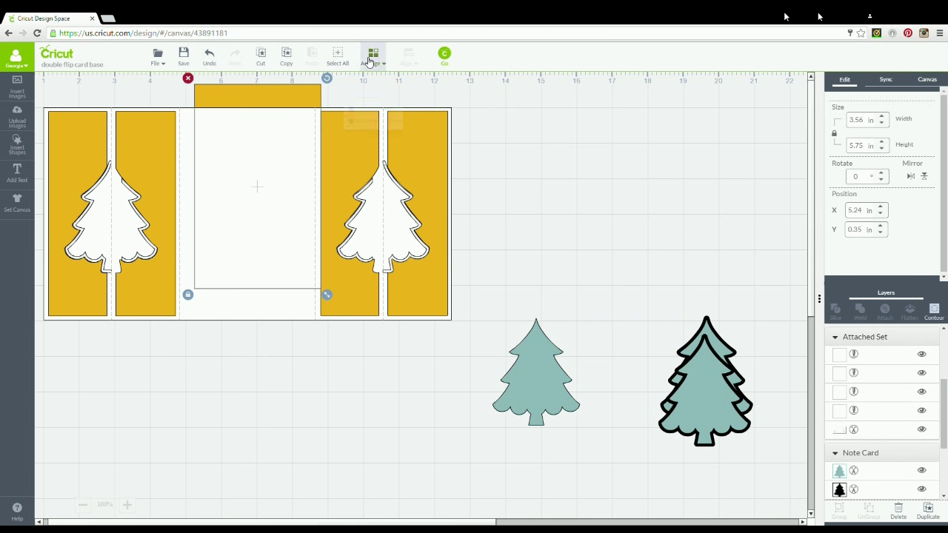
left_click(369, 61)
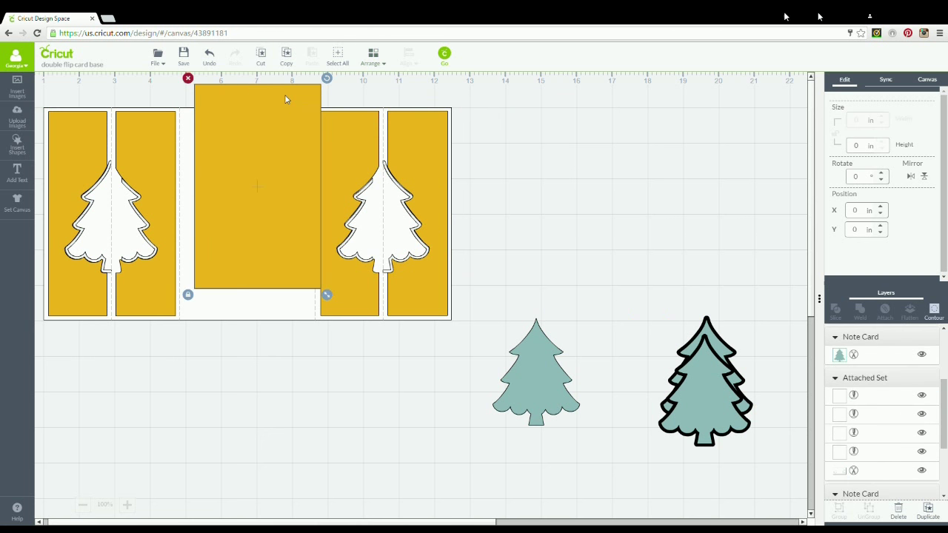
left_click_drag(284, 111, 272, 137)
Bring the plain teal tree to the front and fit it inside the tree cut-out on the right flap.
left_click_drag(539, 409, 448, 318)
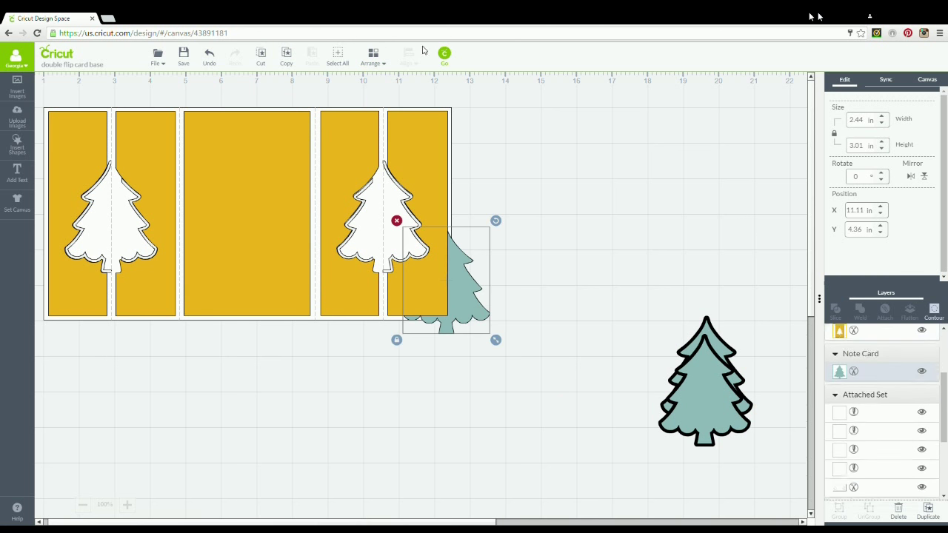
left_click(372, 55)
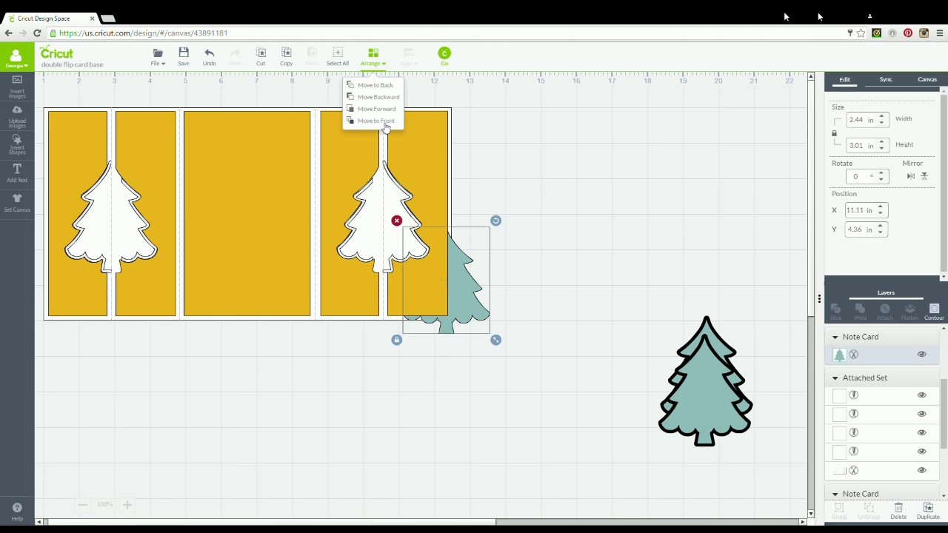
left_click(382, 121)
left_click_drag(456, 299, 395, 237)
Delete one of the two black-outlined trees, then bring the other to the front and place it on the middle yellow panel.
left_click_drag(703, 410, 550, 239)
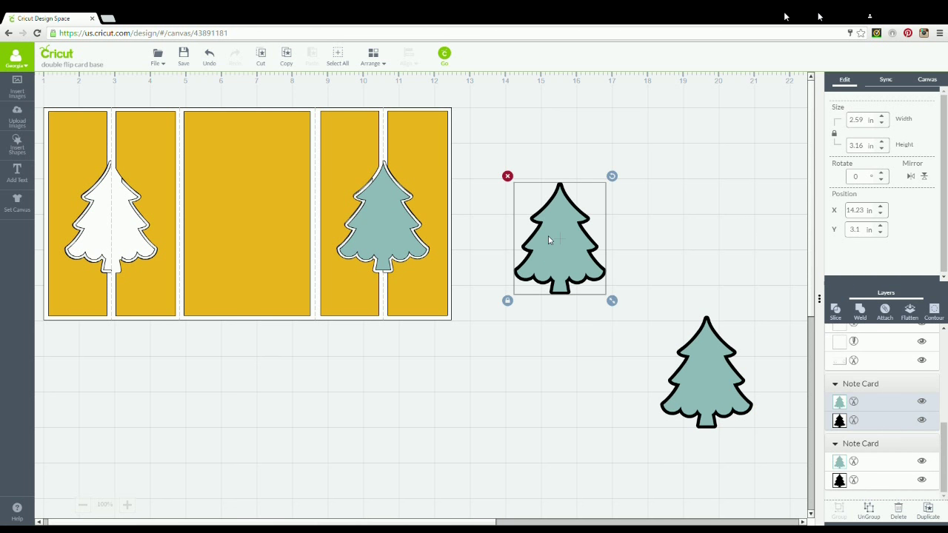
key("Delete")
left_click(703, 364)
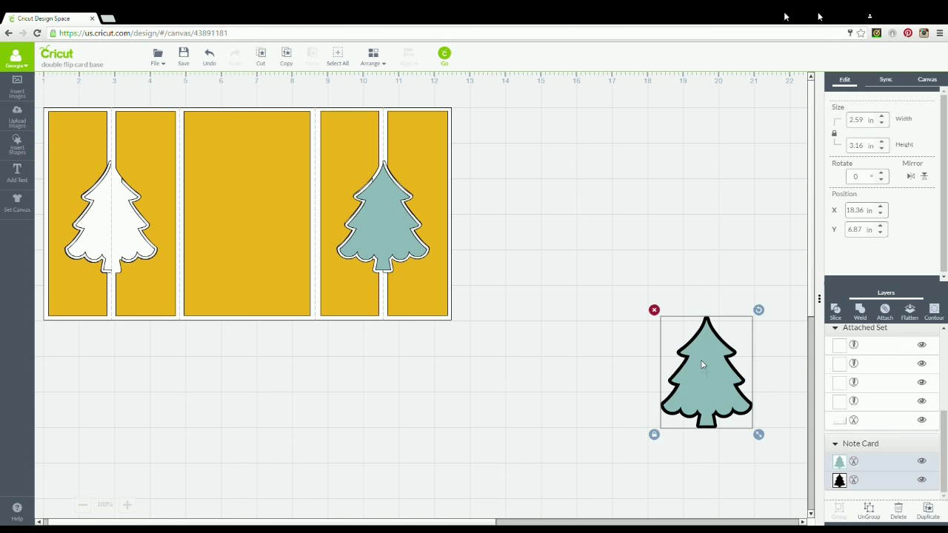
left_click_drag(704, 364, 294, 374)
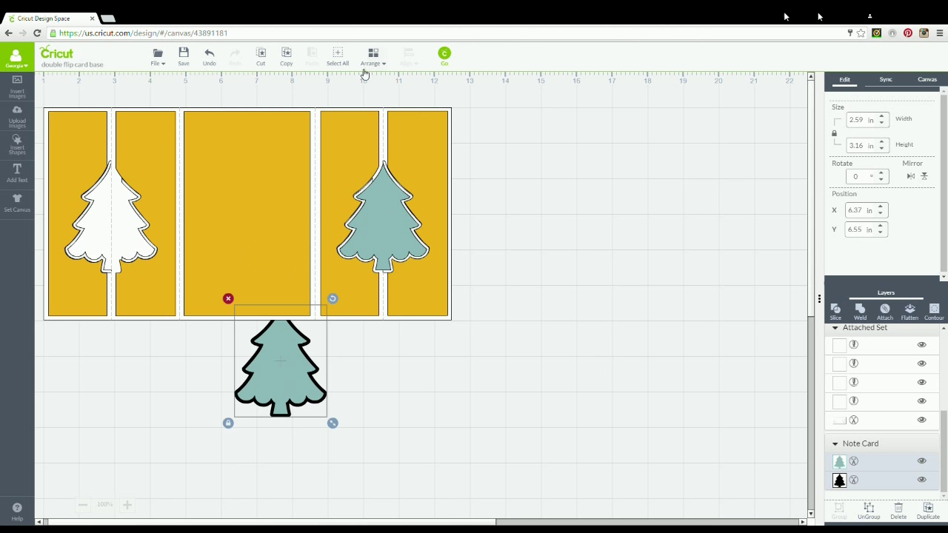
left_click(378, 64)
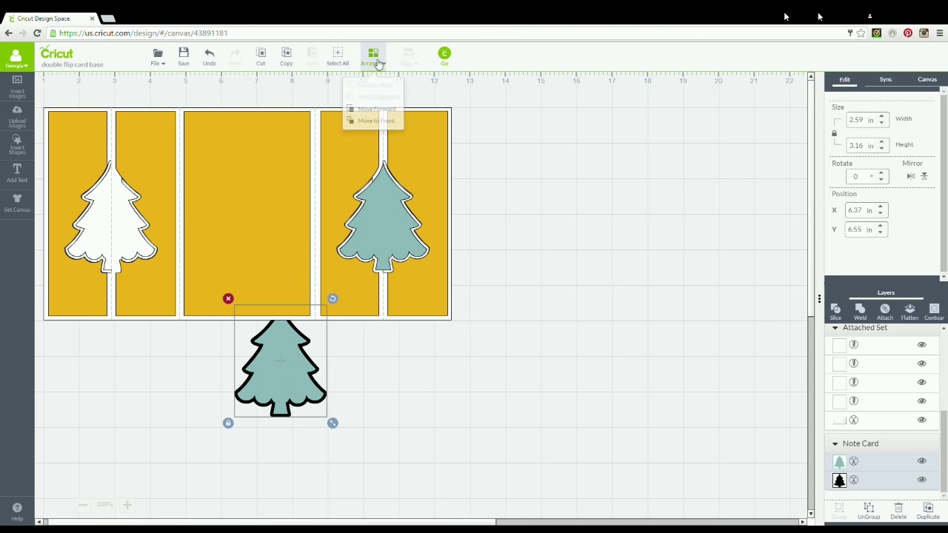
left_click(376, 120)
left_click_drag(274, 380, 240, 214)
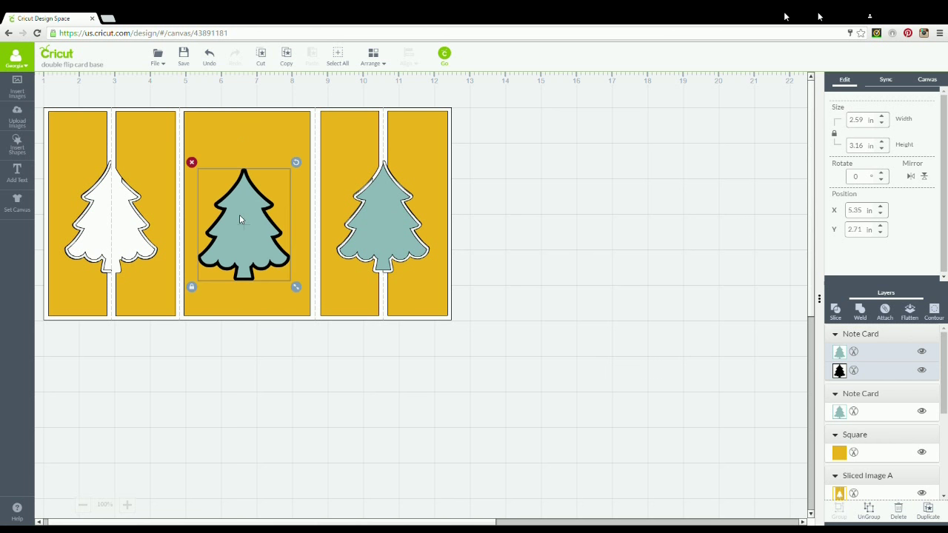
Duplicate the right flap's teal tree and fit the copy inside the tree cut-out on the left flap.
left_click(367, 221)
left_click(931, 511)
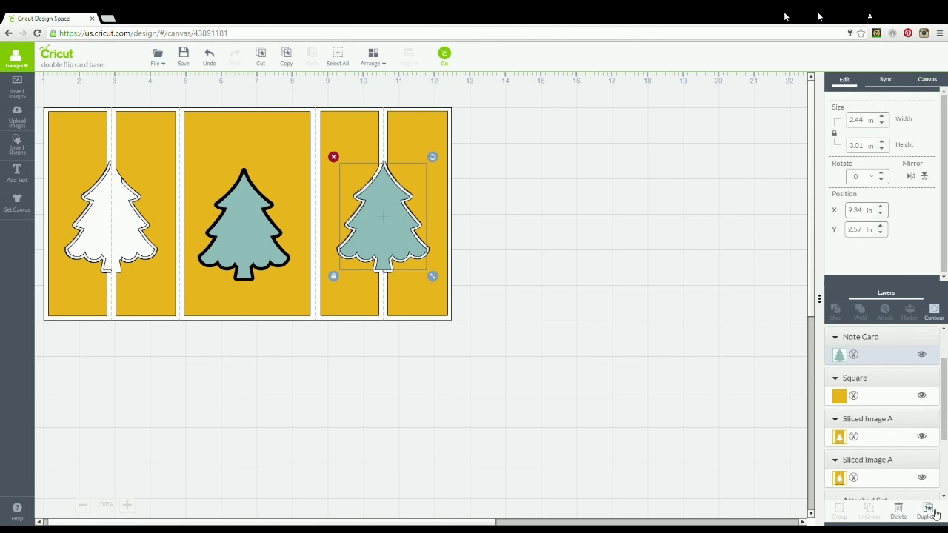
left_click_drag(406, 231, 118, 220)
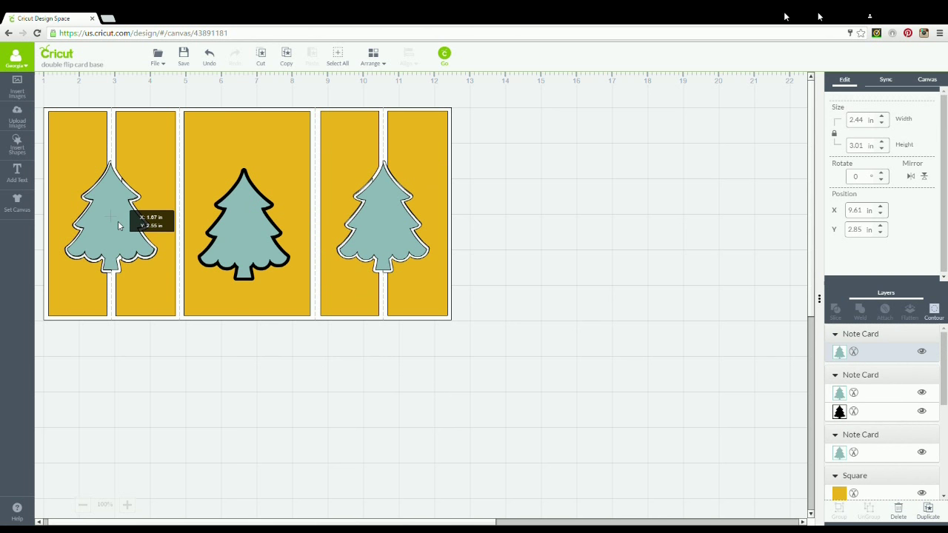
left_click_drag(118, 220, 118, 221)
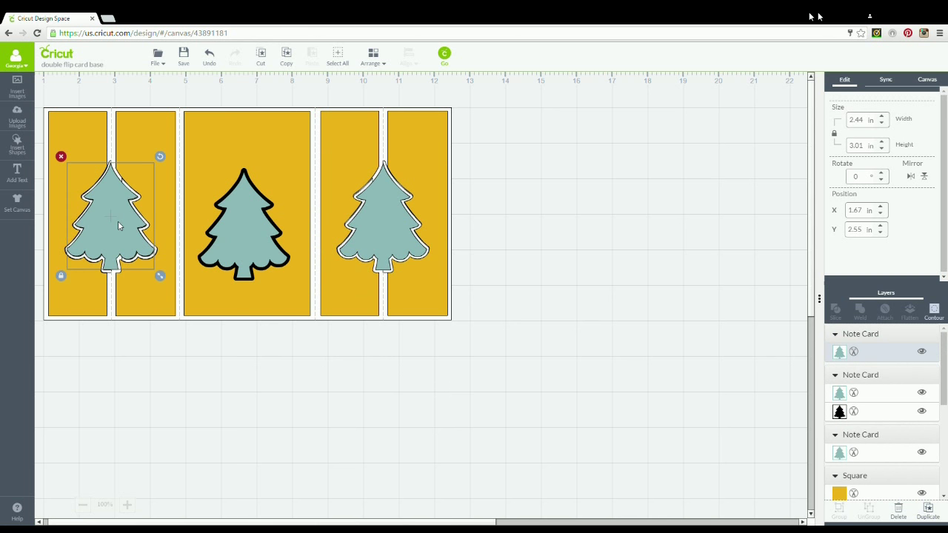
Save the design as a new public project named "christmas tree double flip".
left_click(167, 67)
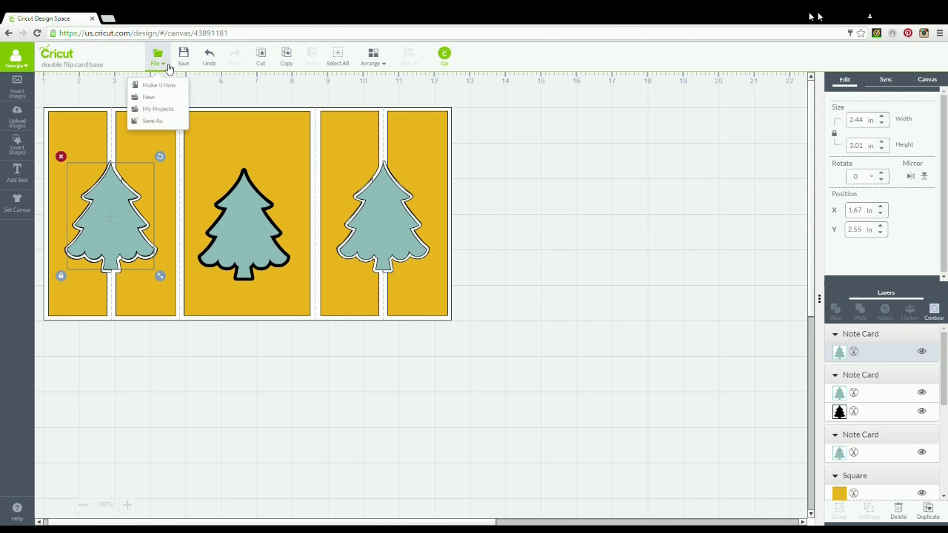
left_click(159, 123)
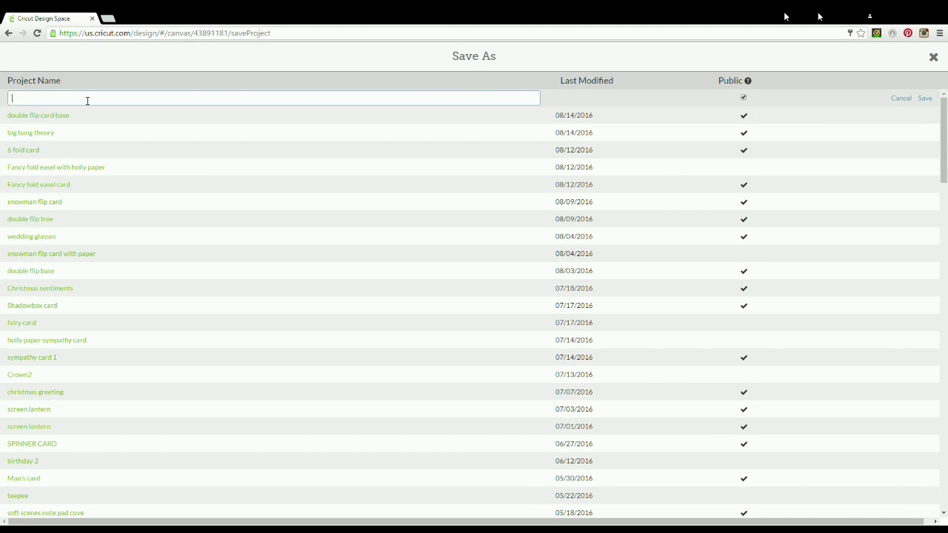
type("christmas tree double flip")
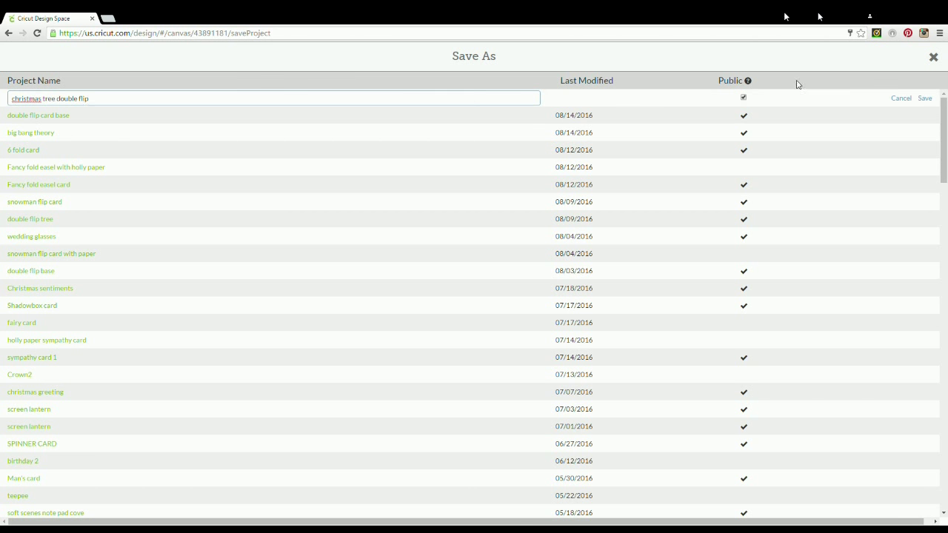
left_click(923, 101)
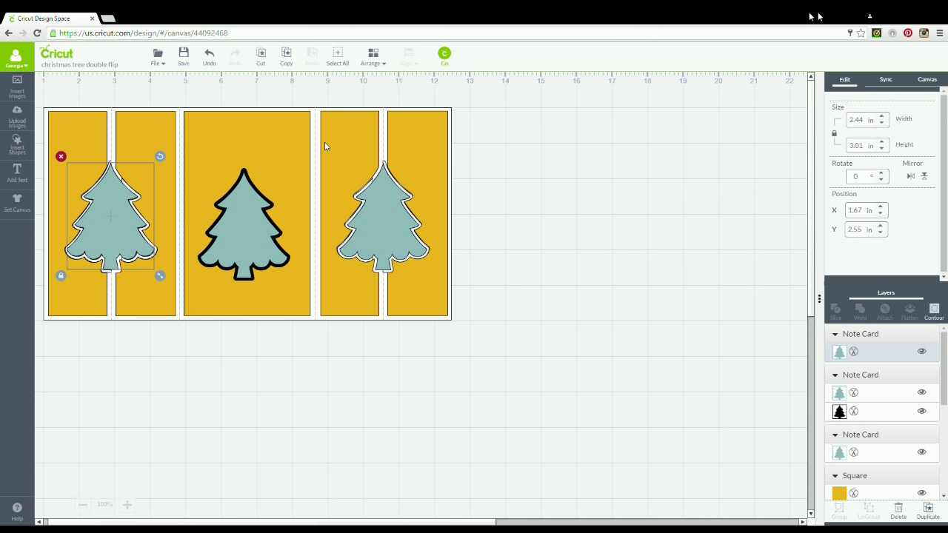
Move the right flap's yellow panel and teal tree off the card and insert a square over the flap's lower edge.
left_click_drag(343, 148, 582, 197)
left_click_drag(382, 223, 551, 267)
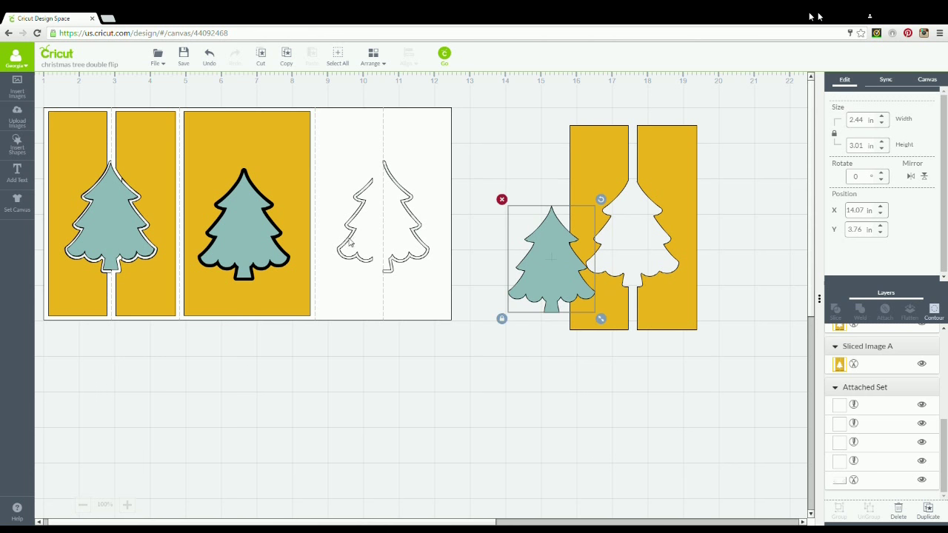
left_click(25, 150)
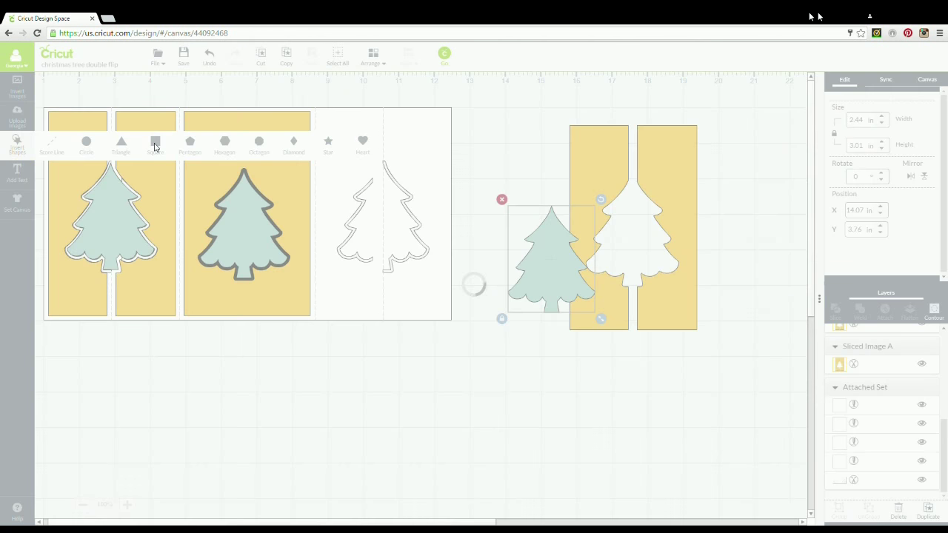
left_click(154, 145)
left_click_drag(311, 326, 411, 323)
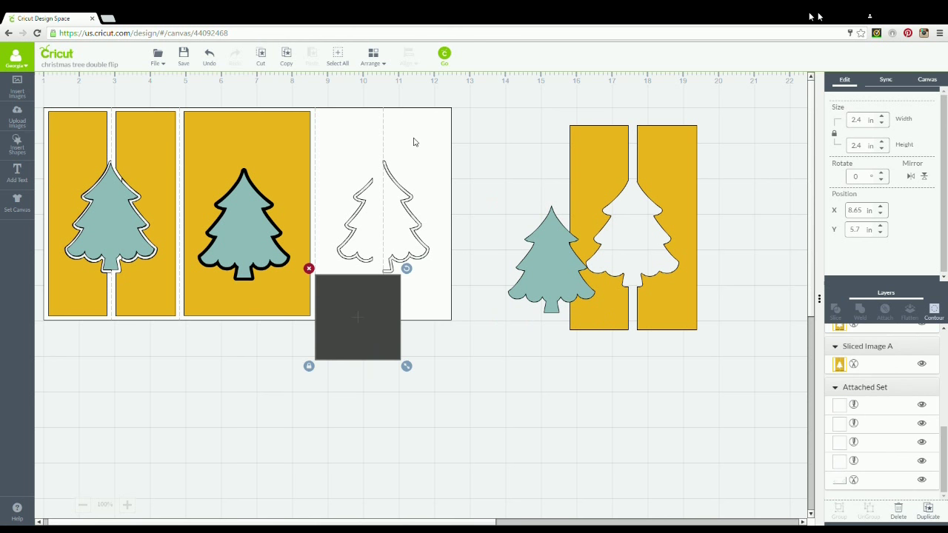
Detach the card base into its separate layers and bring the dark square to the front.
left_click(392, 106)
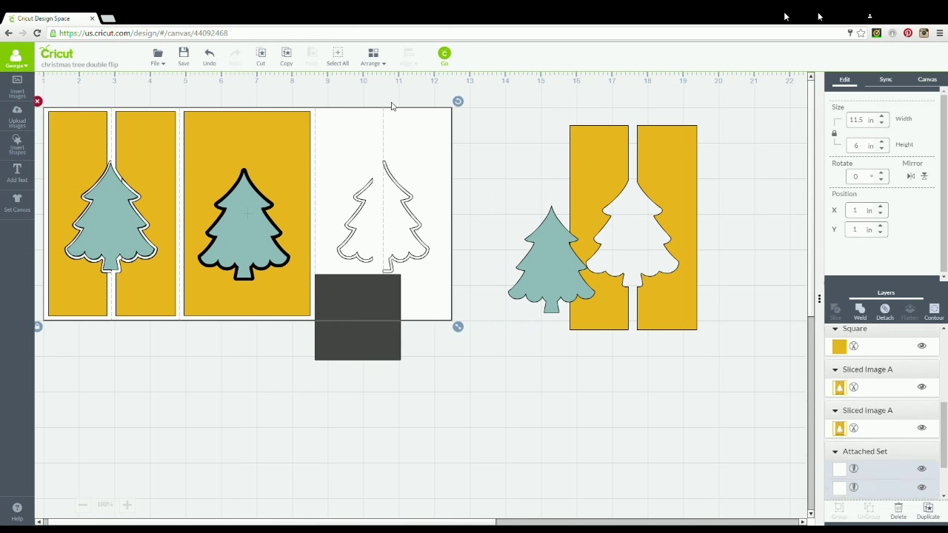
left_click(886, 315)
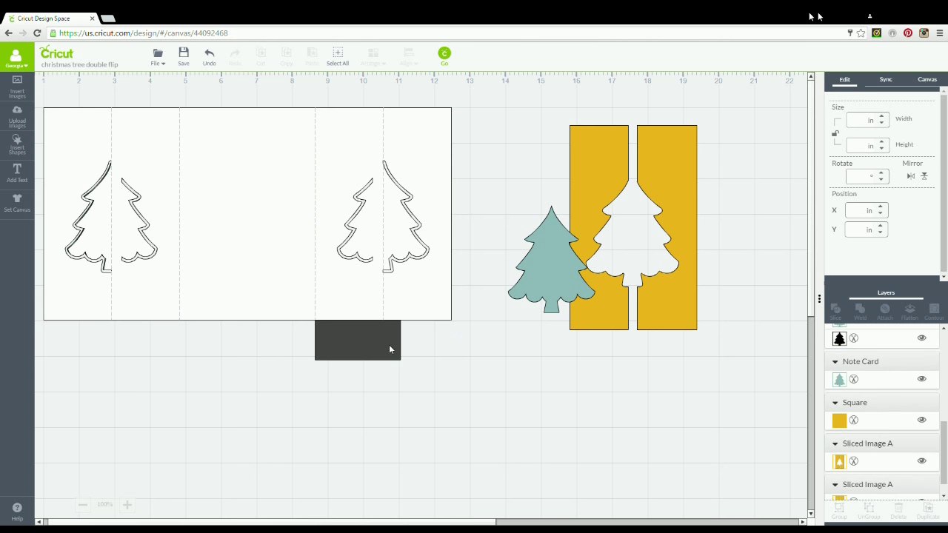
left_click(390, 348)
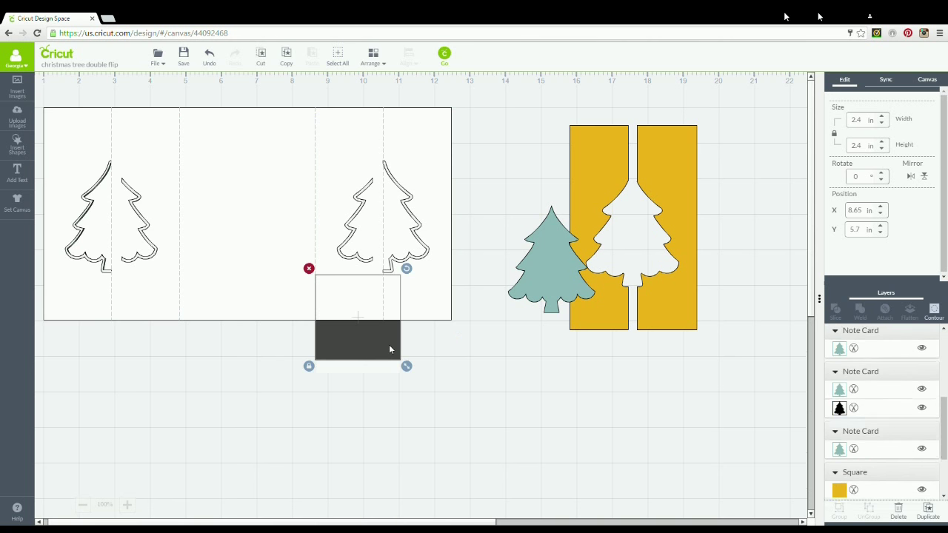
left_click(373, 56)
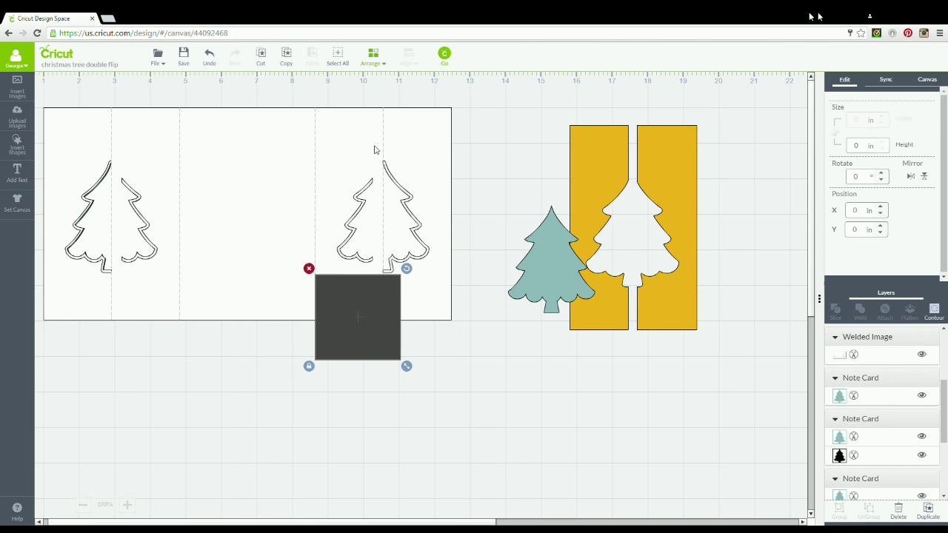
left_click(379, 121)
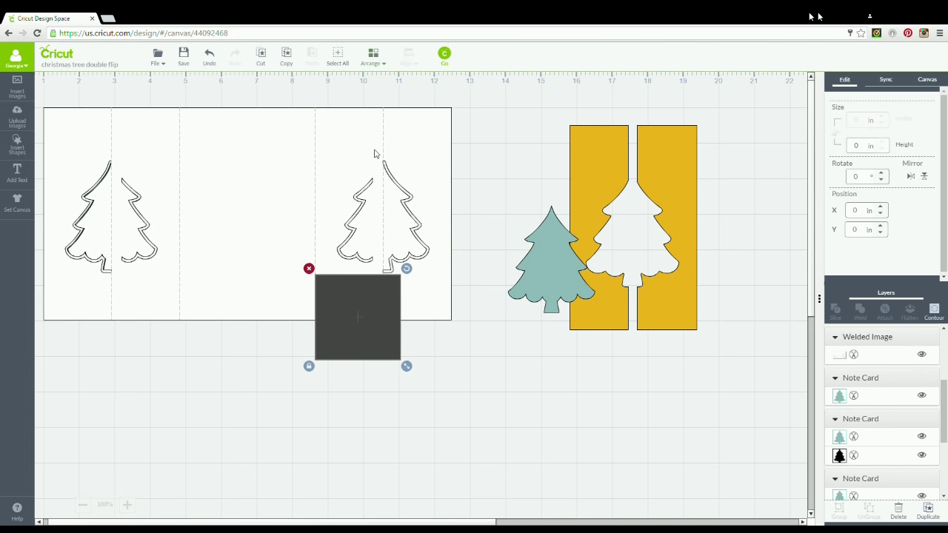